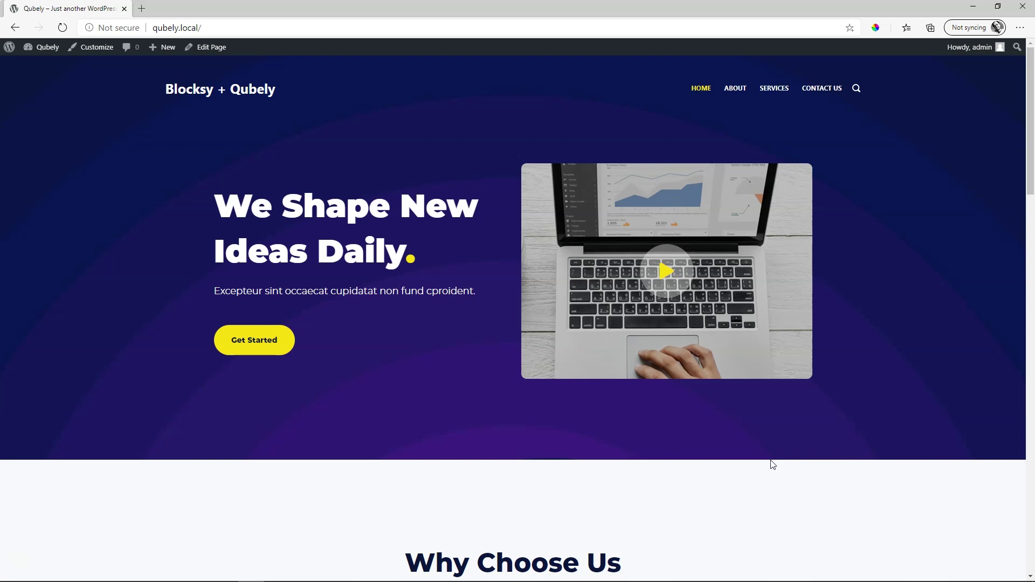
# Pause the playing YouTube video and close its lightbox.
pyautogui.scroll(-4, 777, 463)
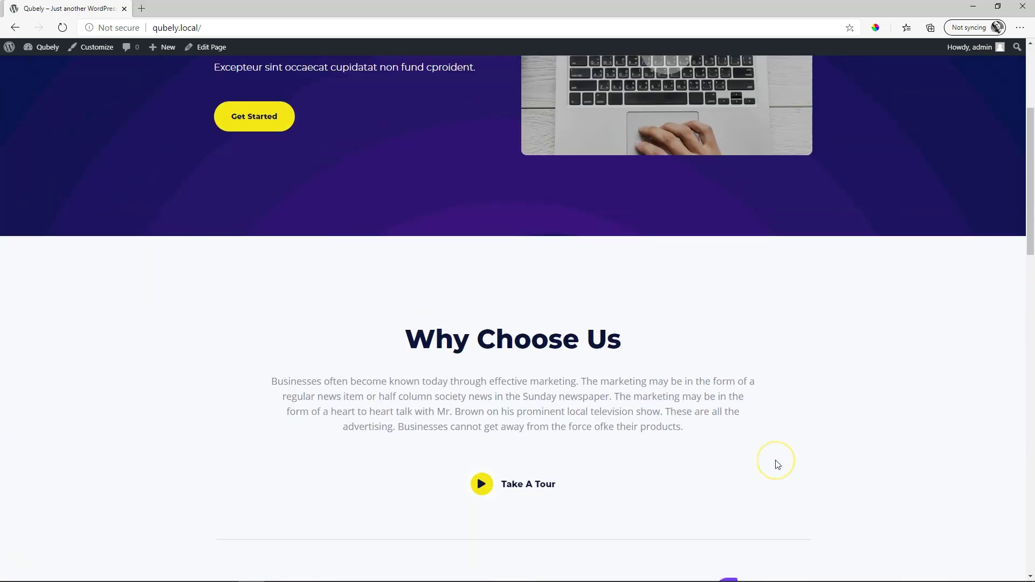
pyautogui.scroll(4, 776, 464)
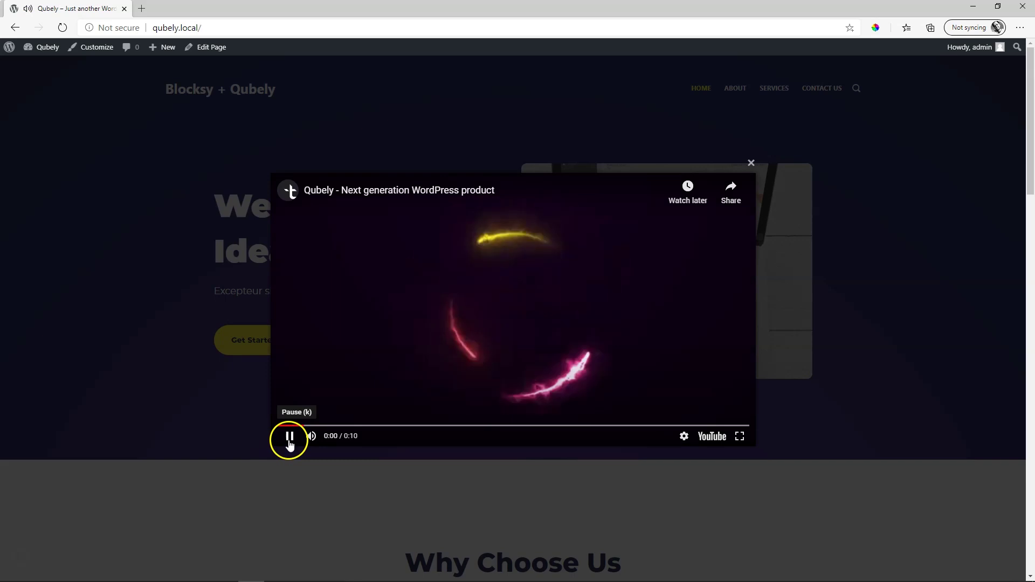
pyautogui.click(290, 446)
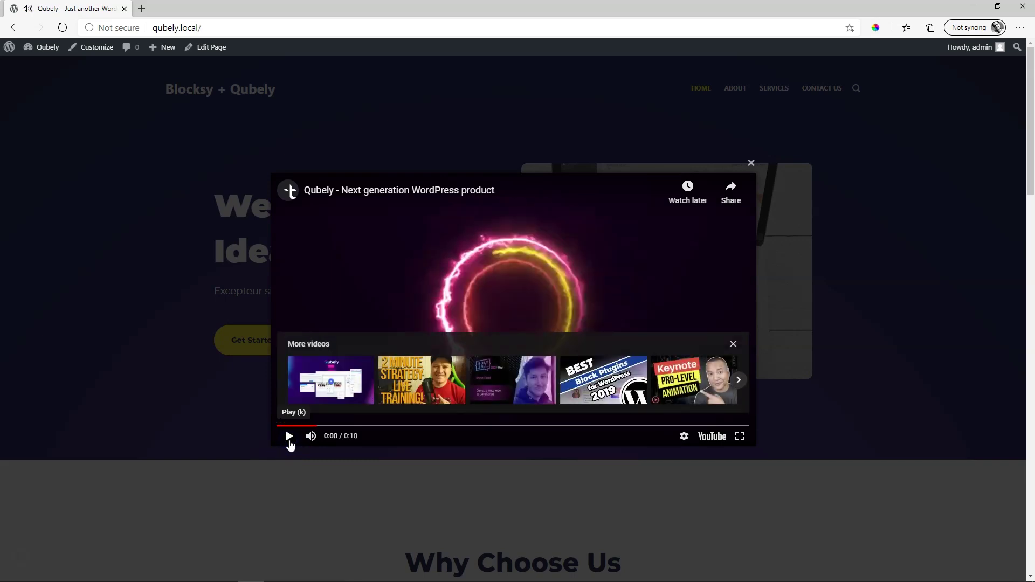
pyautogui.click(751, 163)
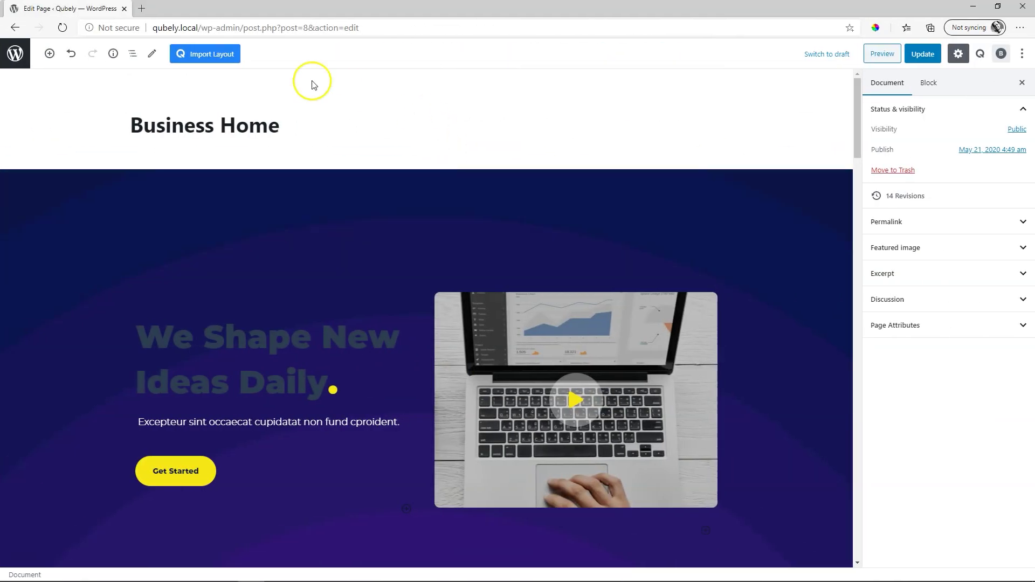
# Search the block library for 'vi' and insert a Qubely Video Popup block below Submit Now.
pyautogui.click(49, 54)
pyautogui.click(81, 122)
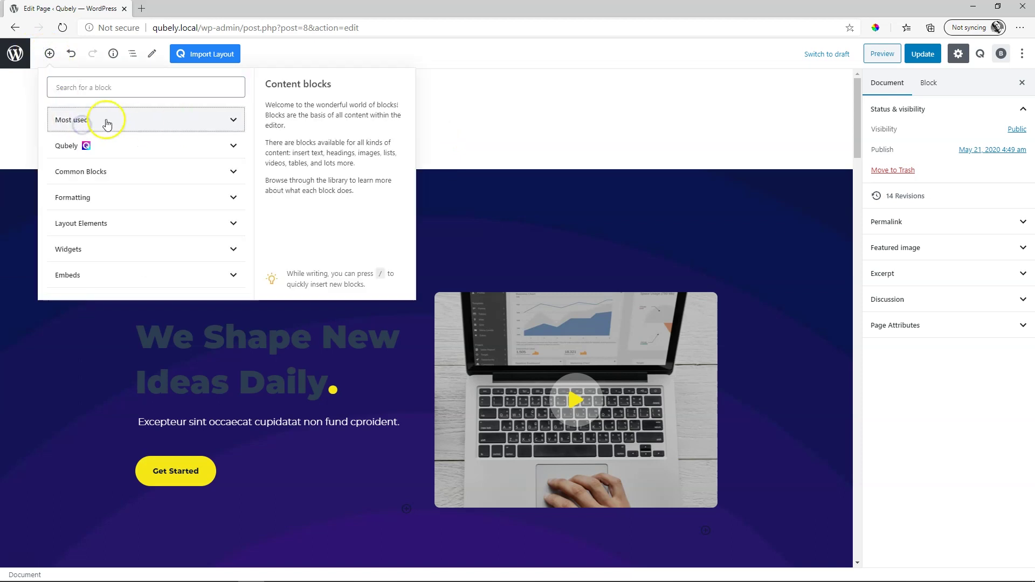
pyautogui.click(90, 145)
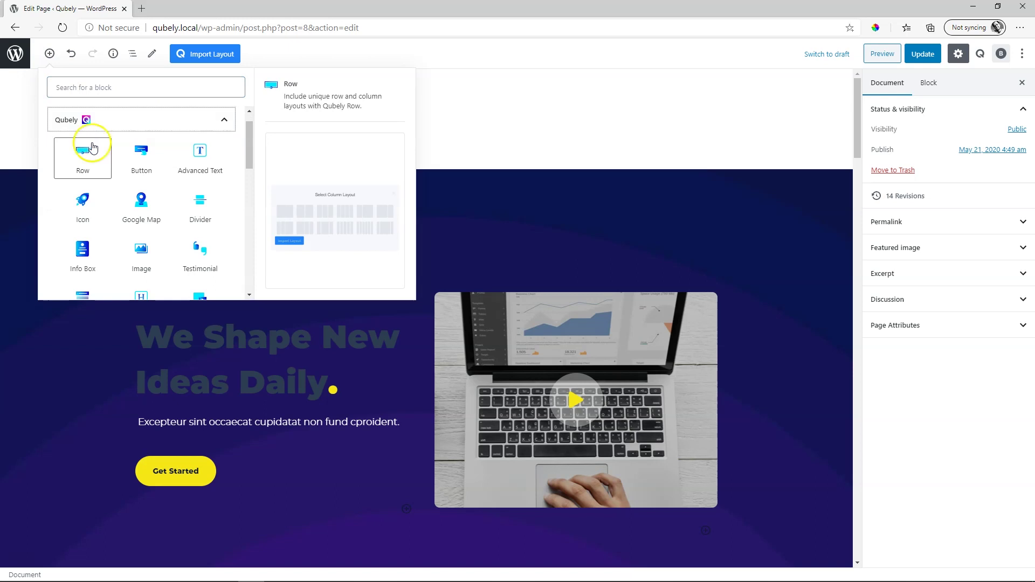
pyautogui.scroll(-2, 108, 162)
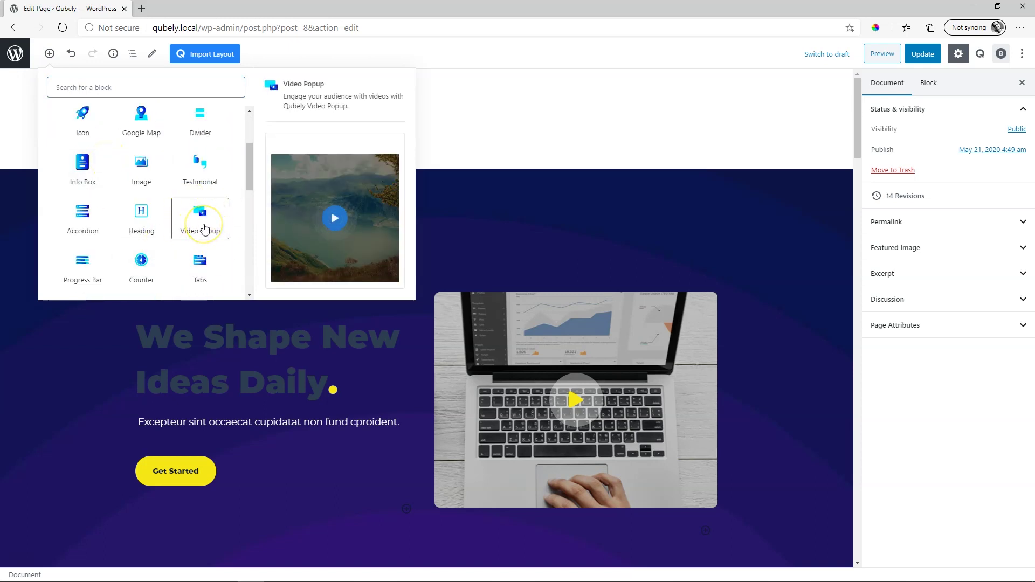
pyautogui.click(154, 79)
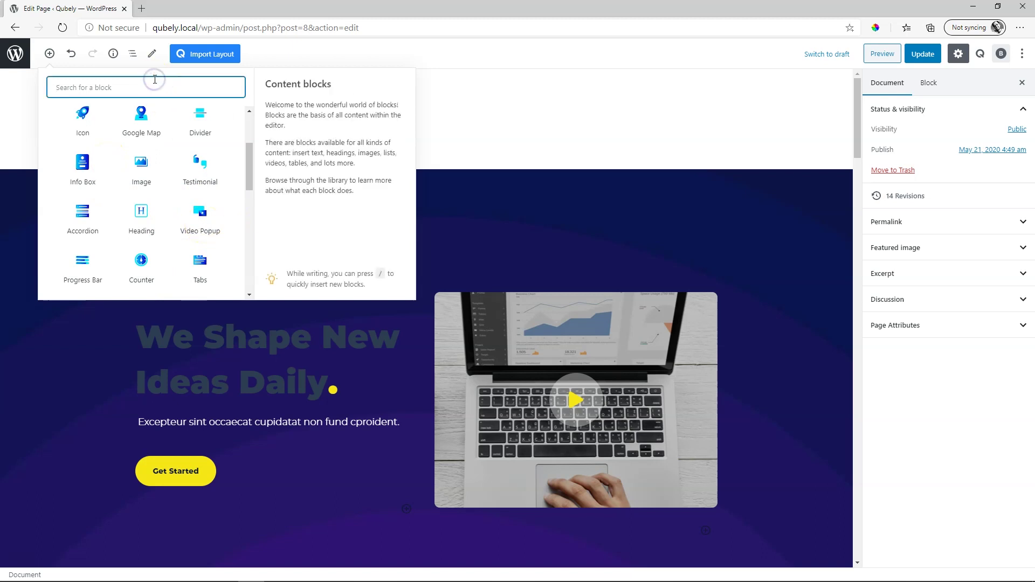
pyautogui.write('video')
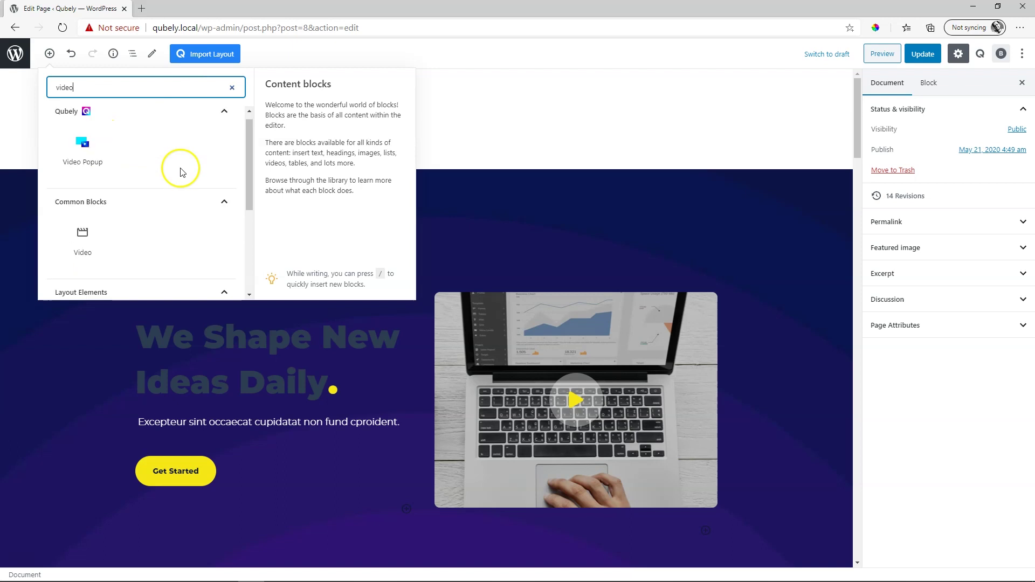
pyautogui.scroll(-2, 161, 162)
pyautogui.scroll(-1, 171, 156)
pyautogui.scroll(3, 171, 162)
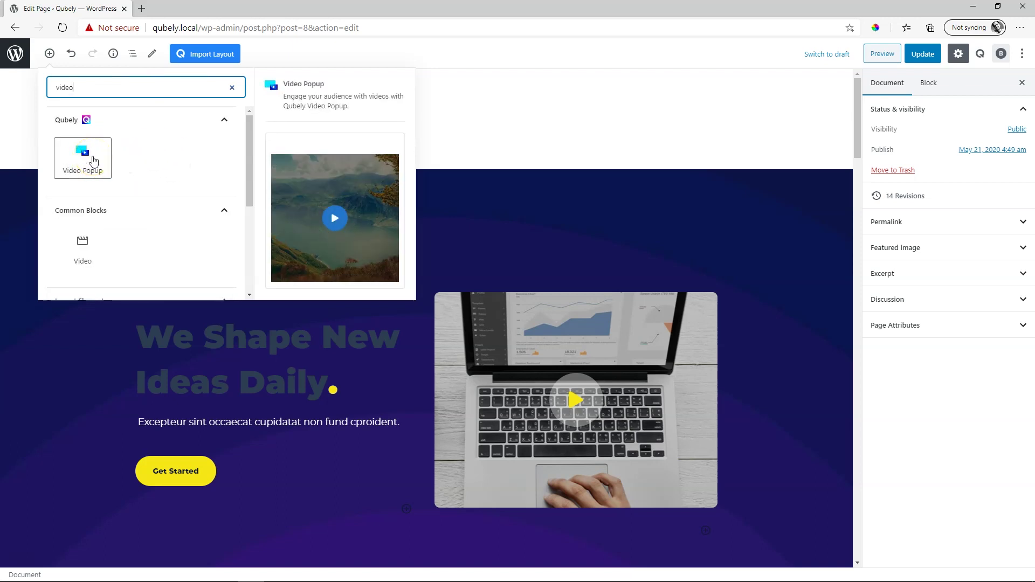
pyautogui.click(93, 160)
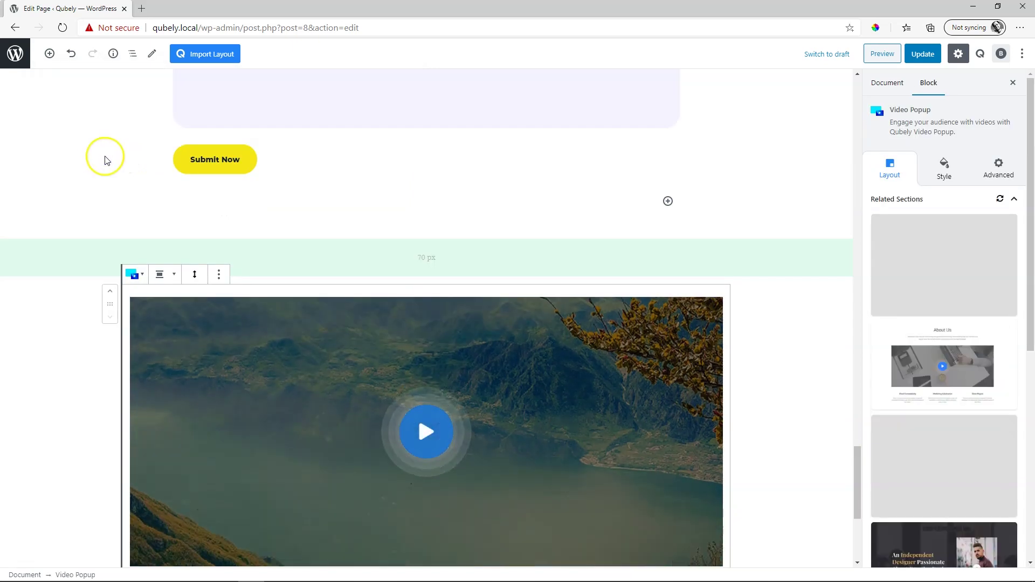
pyautogui.scroll(-4, 118, 167)
pyautogui.scroll(3, 134, 175)
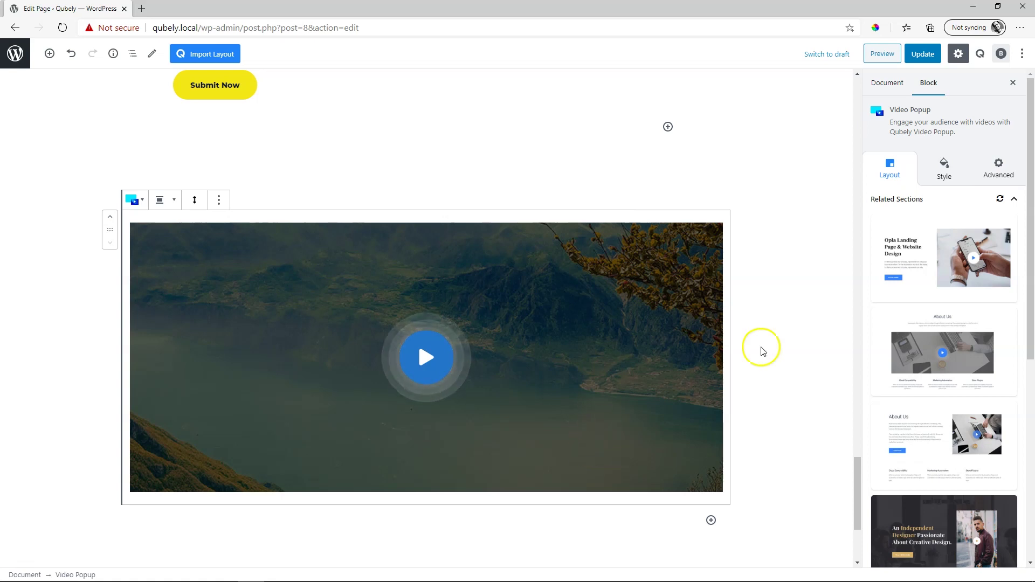
pyautogui.moveTo(939, 279)
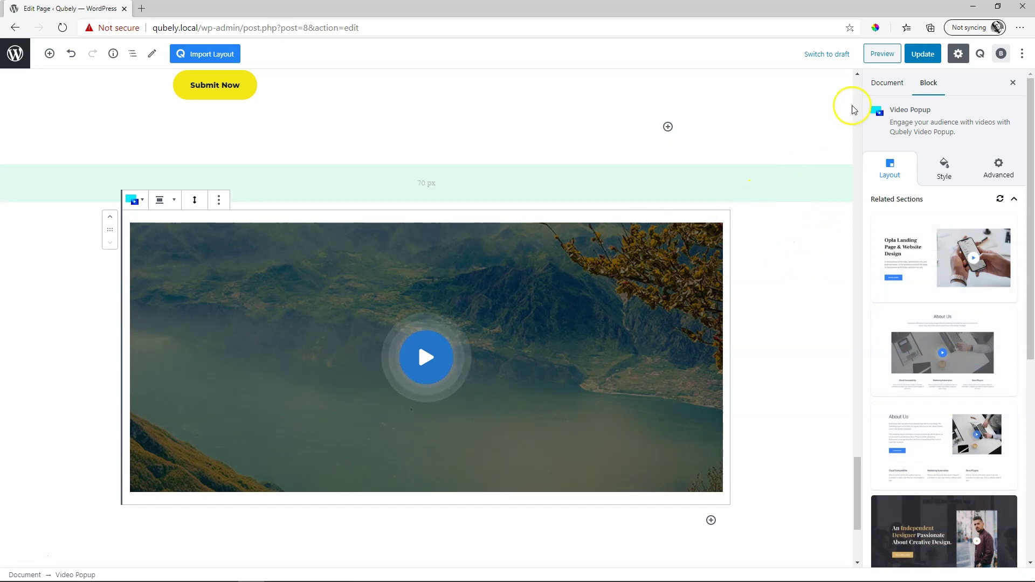
pyautogui.click(806, 261)
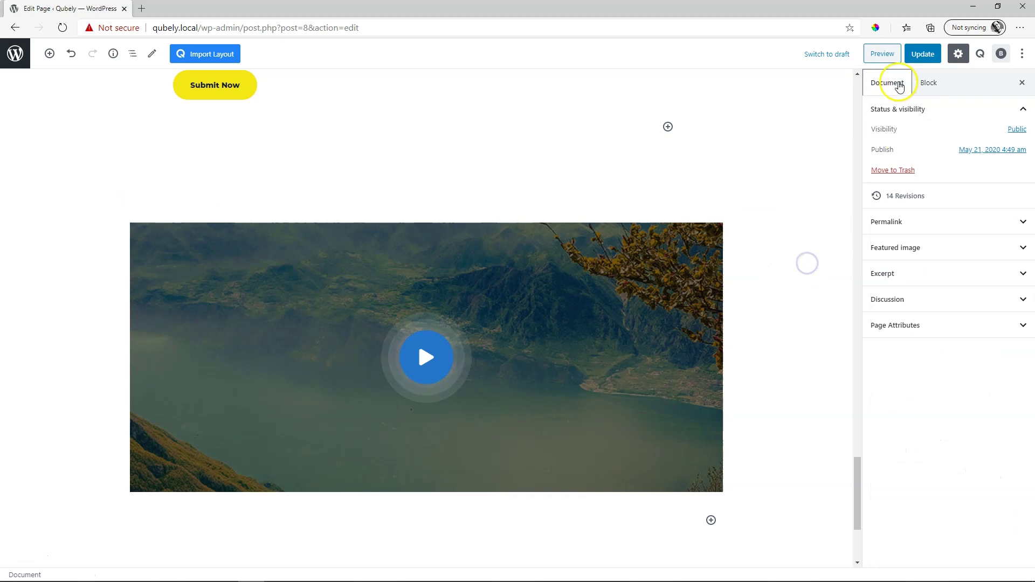
pyautogui.click(657, 275)
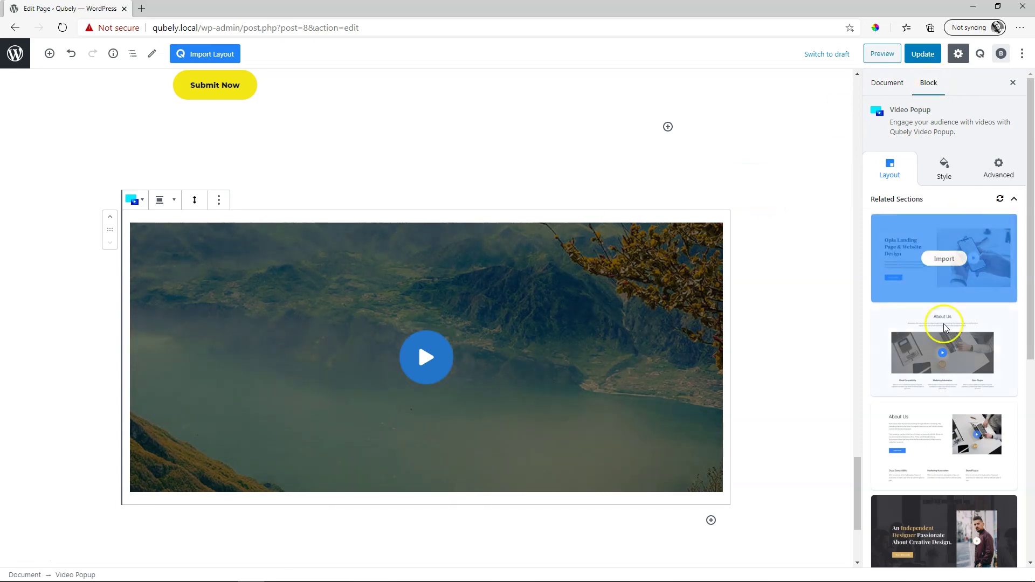
pyautogui.moveTo(948, 462)
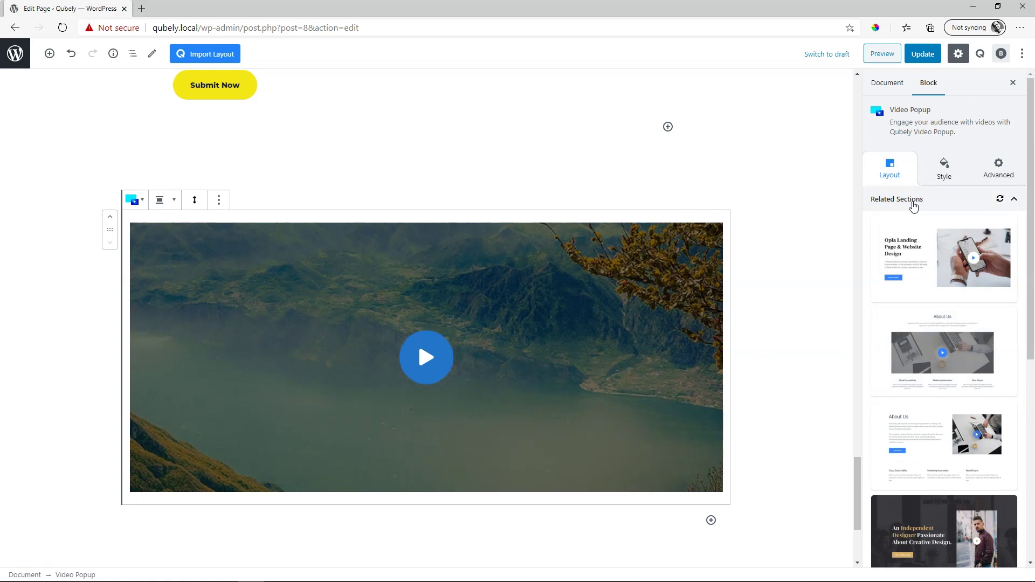
pyautogui.moveTo(902, 231)
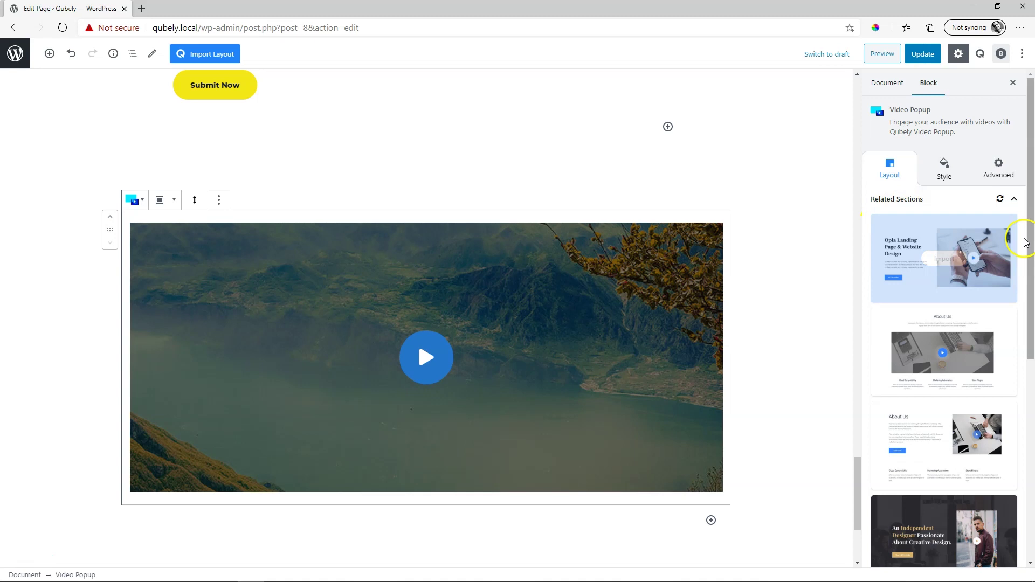
pyautogui.scroll(-5, 1030, 241)
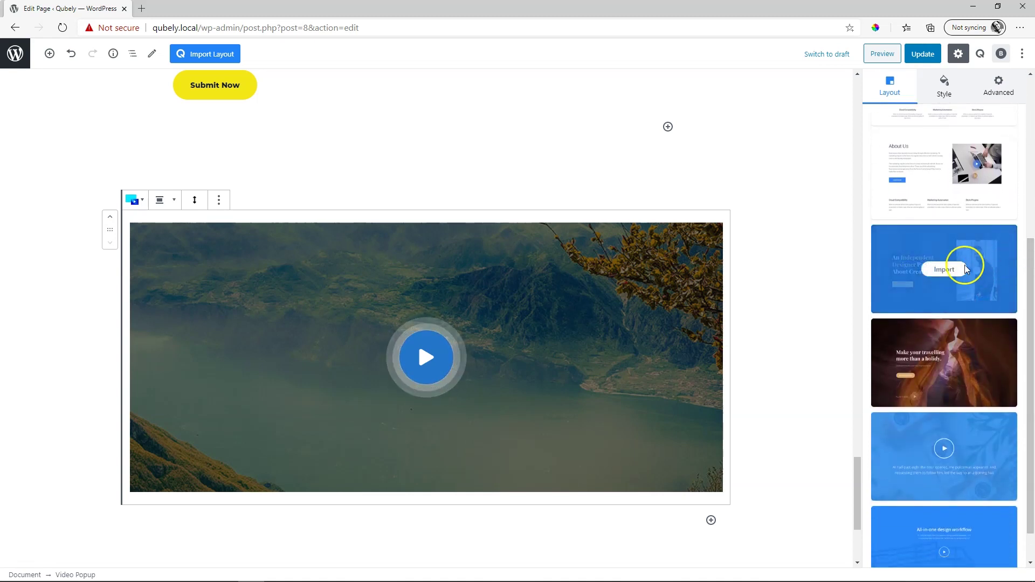
# Import the An Independent Designer section template with its portrait video popup.
pyautogui.click(943, 269)
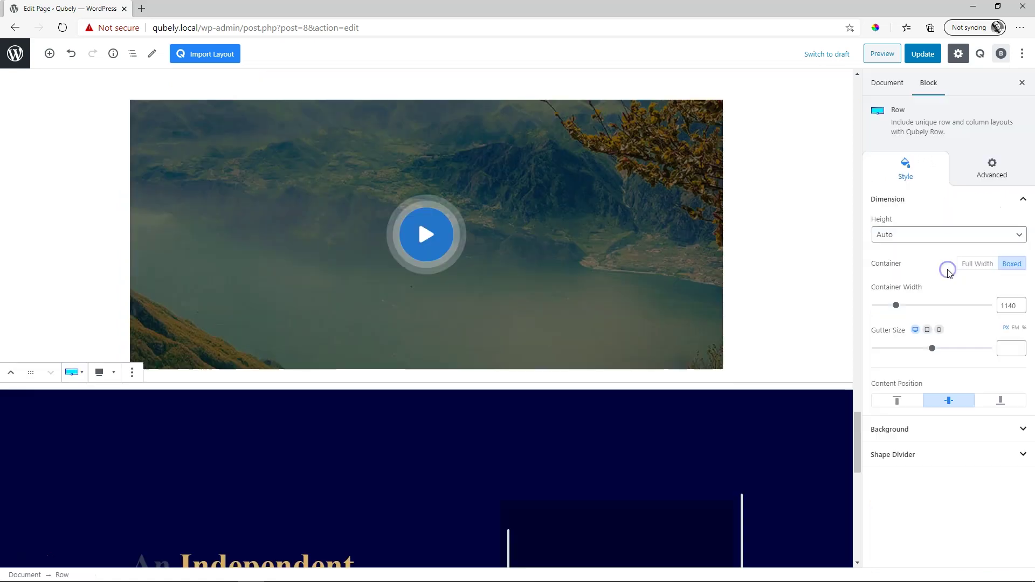
pyautogui.scroll(-6, 758, 268)
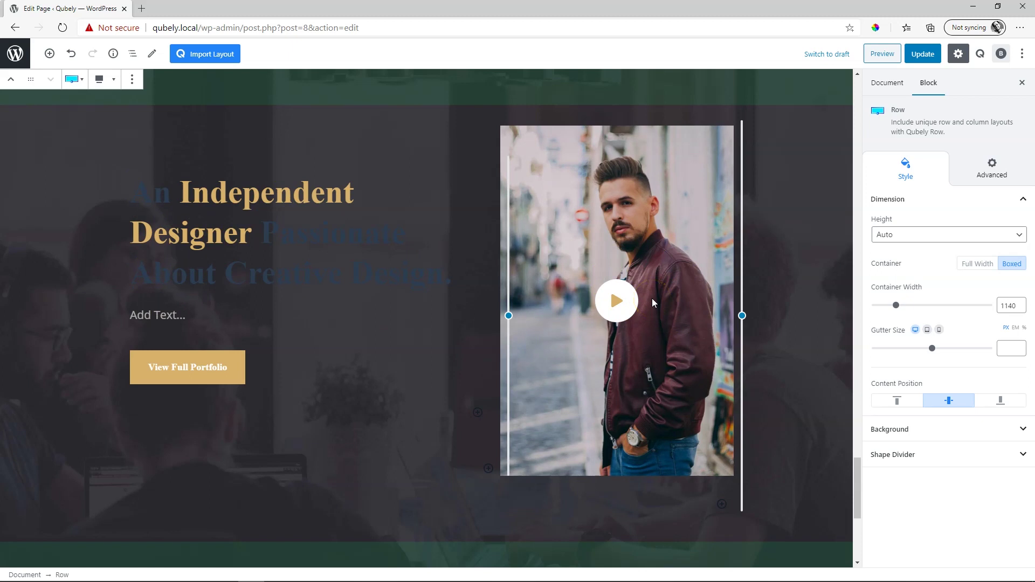
pyautogui.scroll(8, 651, 298)
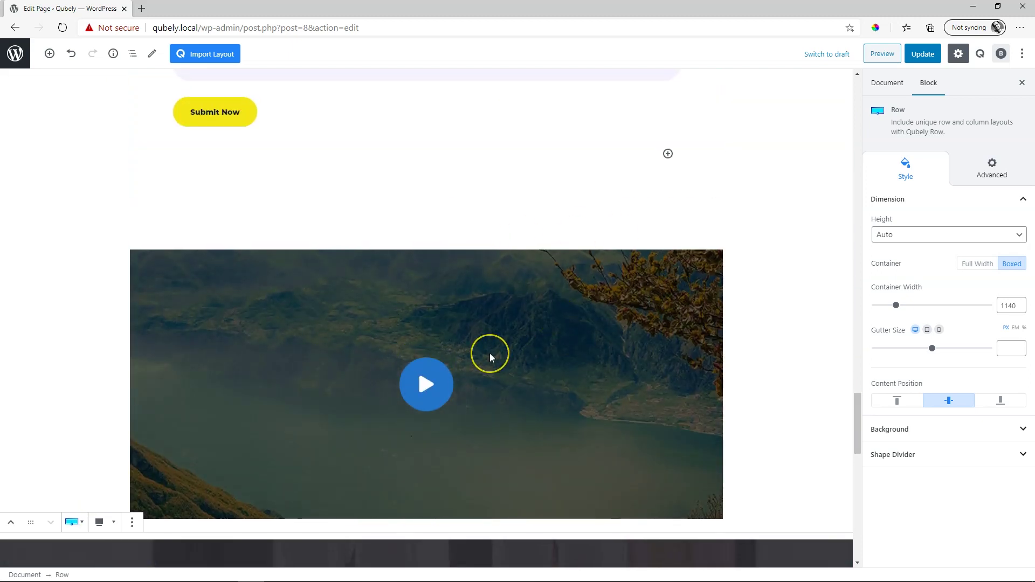
pyautogui.scroll(-8, 490, 353)
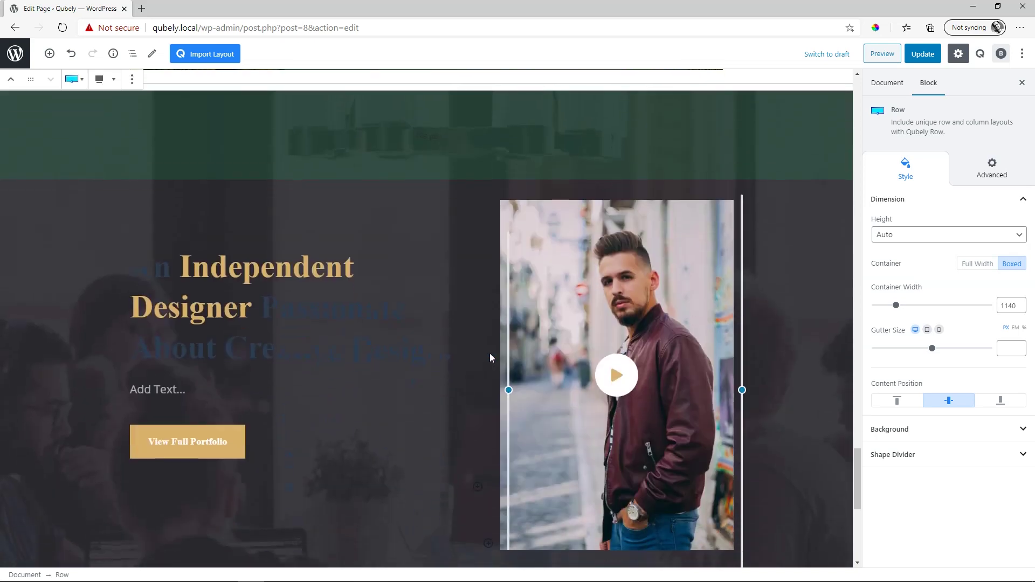
pyautogui.scroll(-1, 490, 354)
# Switch the designer section's video popup to Classic style with a centre-aligned play button.
pyautogui.click(724, 215)
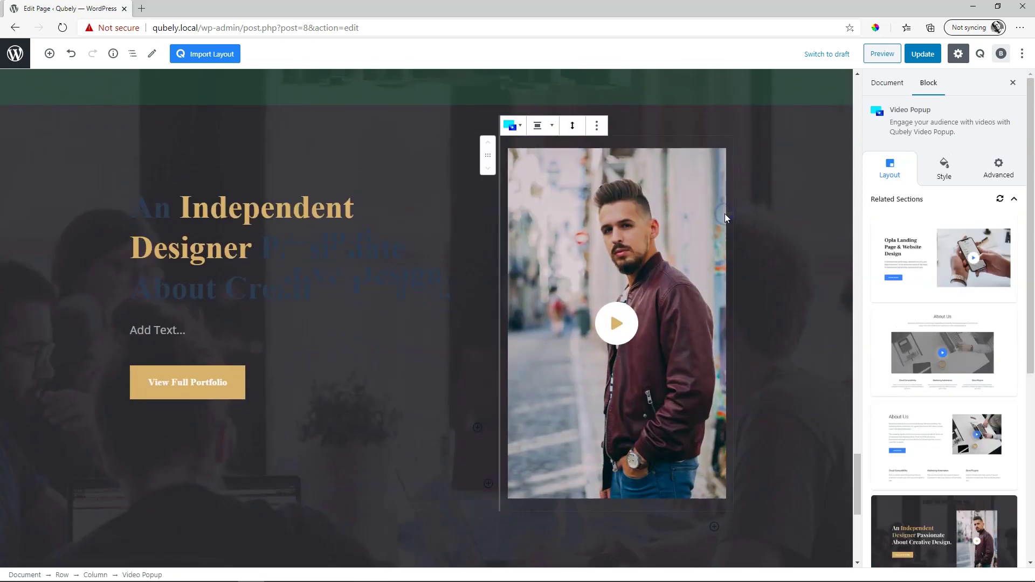
pyautogui.moveTo(920, 410)
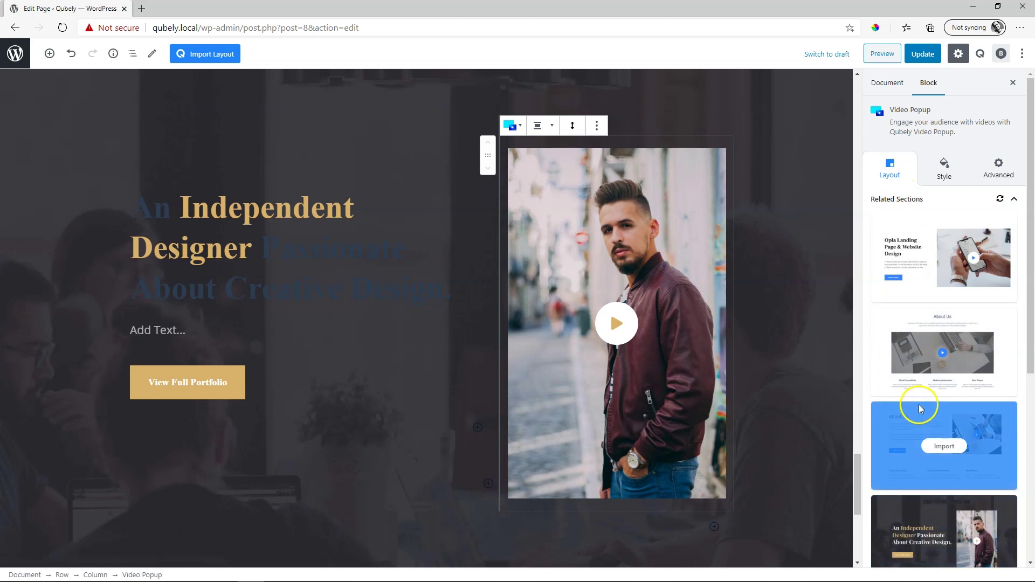
pyautogui.scroll(-3, 921, 407)
pyautogui.scroll(3, 920, 411)
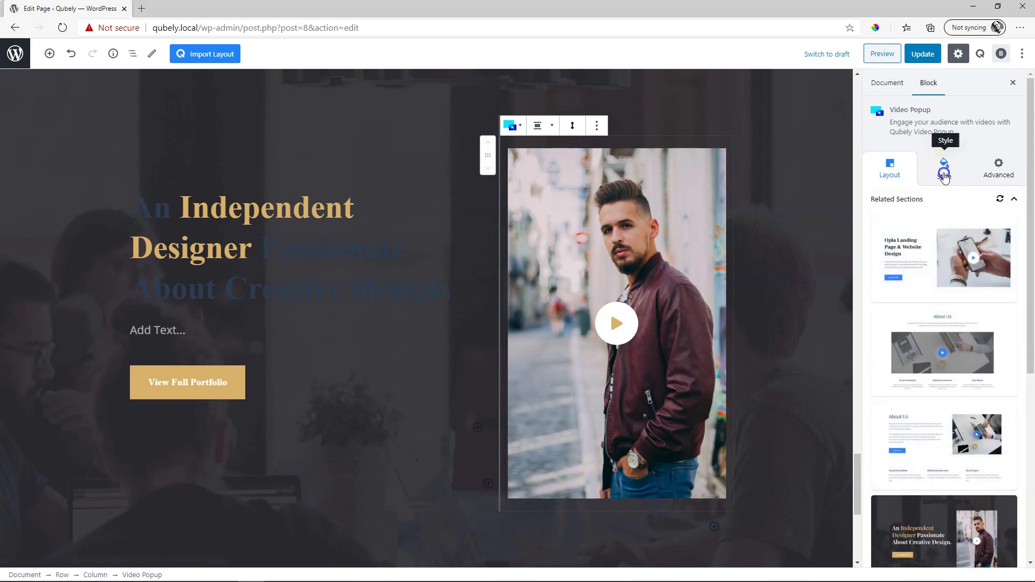
pyautogui.click(944, 171)
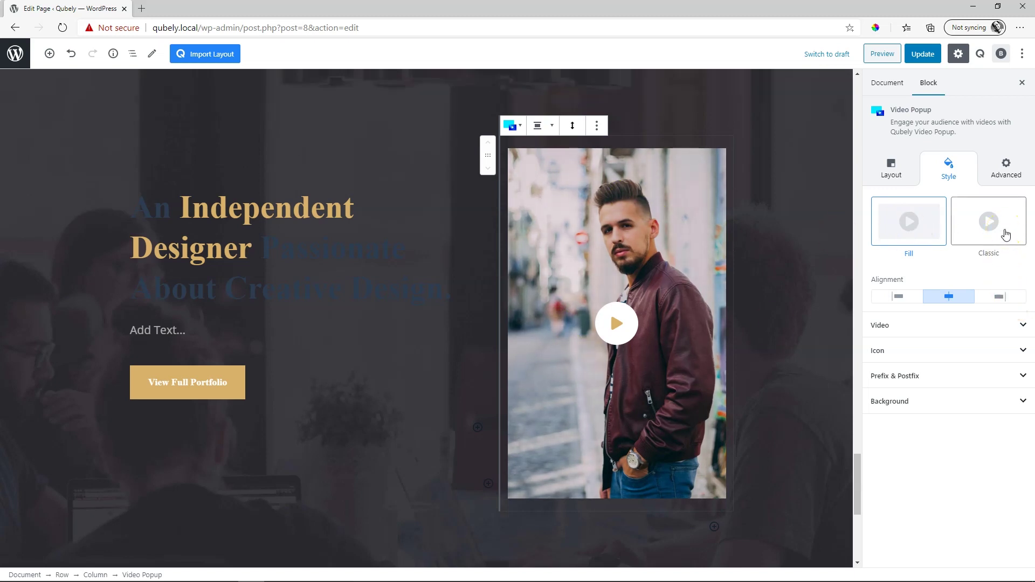
pyautogui.click(1005, 233)
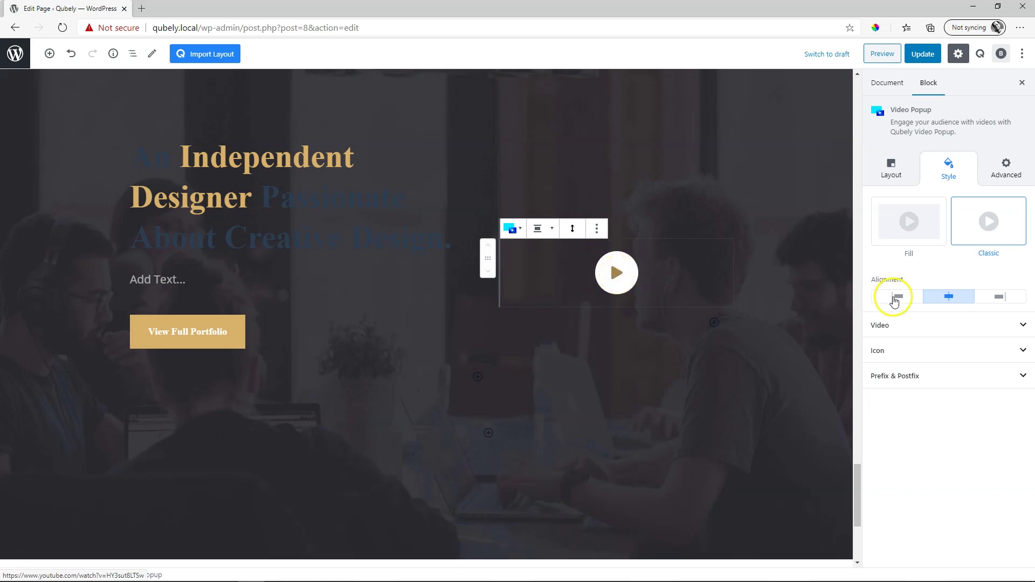
pyautogui.click(896, 298)
pyautogui.click(1013, 299)
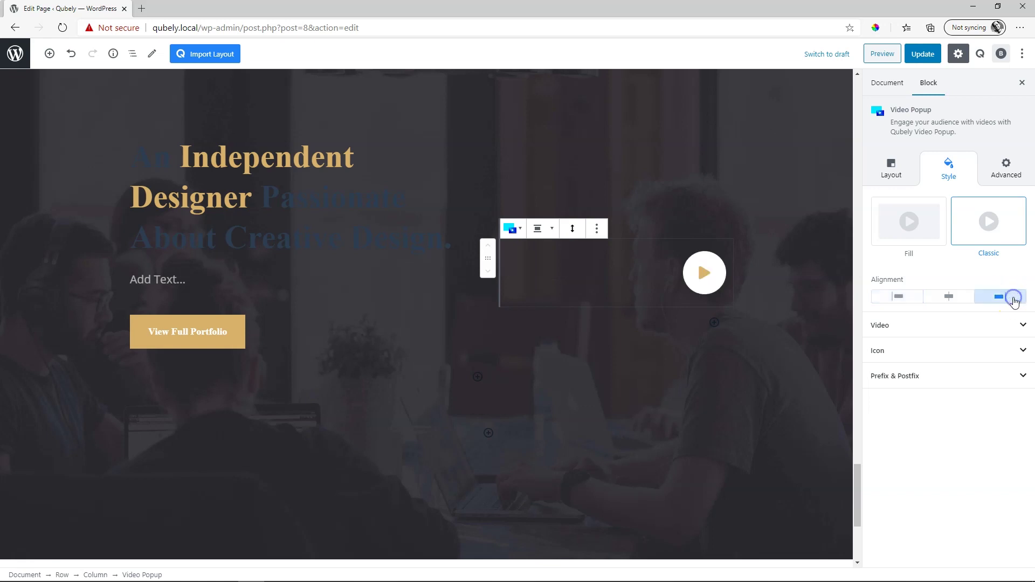
pyautogui.click(953, 302)
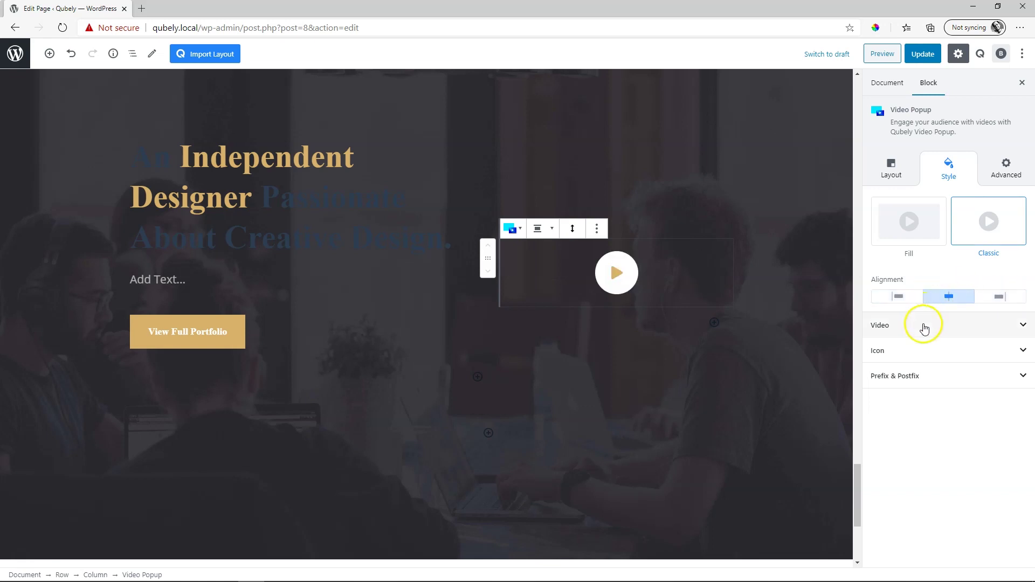
# Keep the video source External and try camera, Vimeo and magnifier icons before restoring Play.
pyautogui.click(948, 326)
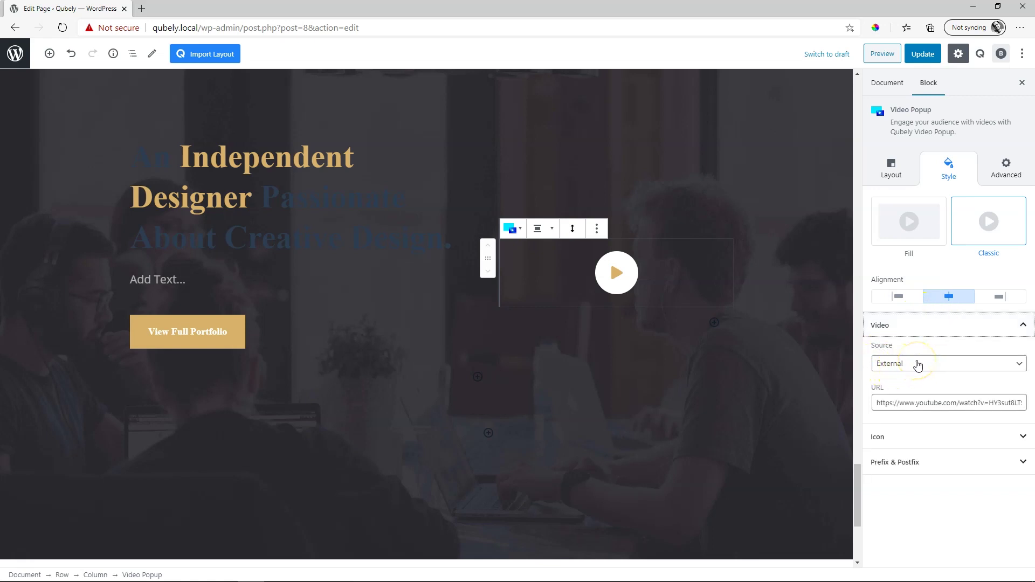
pyautogui.click(918, 364)
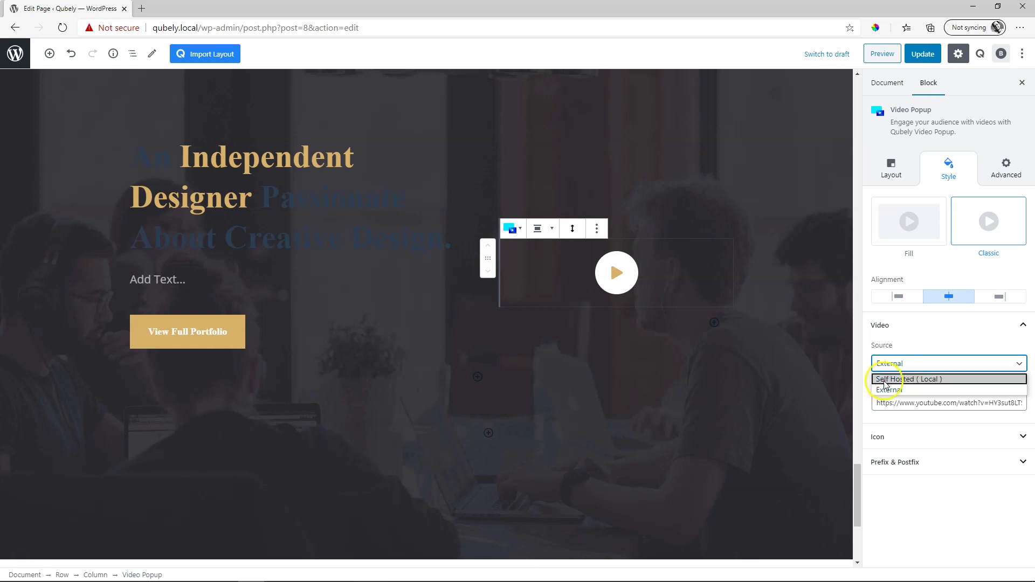
pyautogui.click(932, 365)
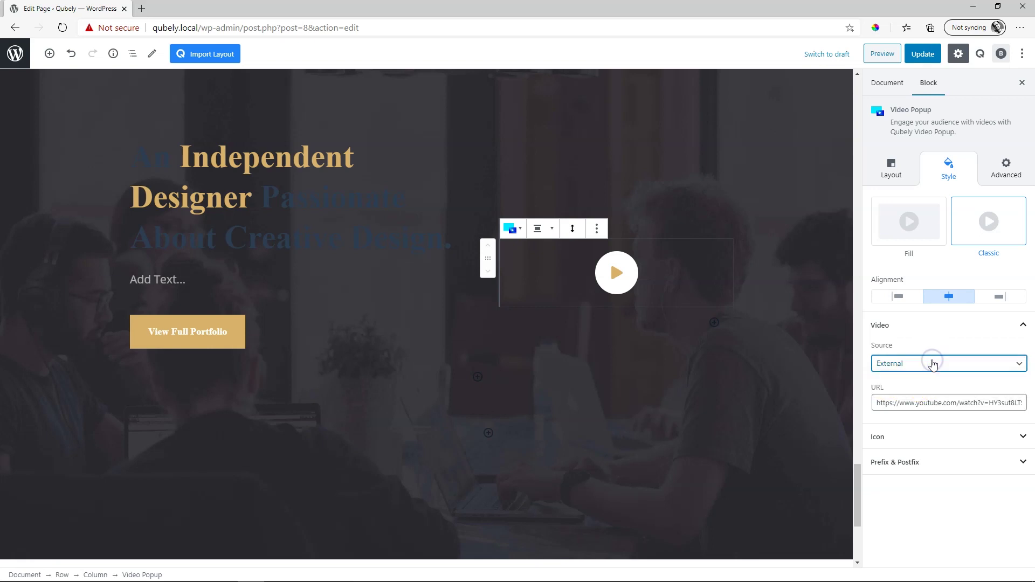
pyautogui.click(909, 435)
pyautogui.scroll(-3, 927, 426)
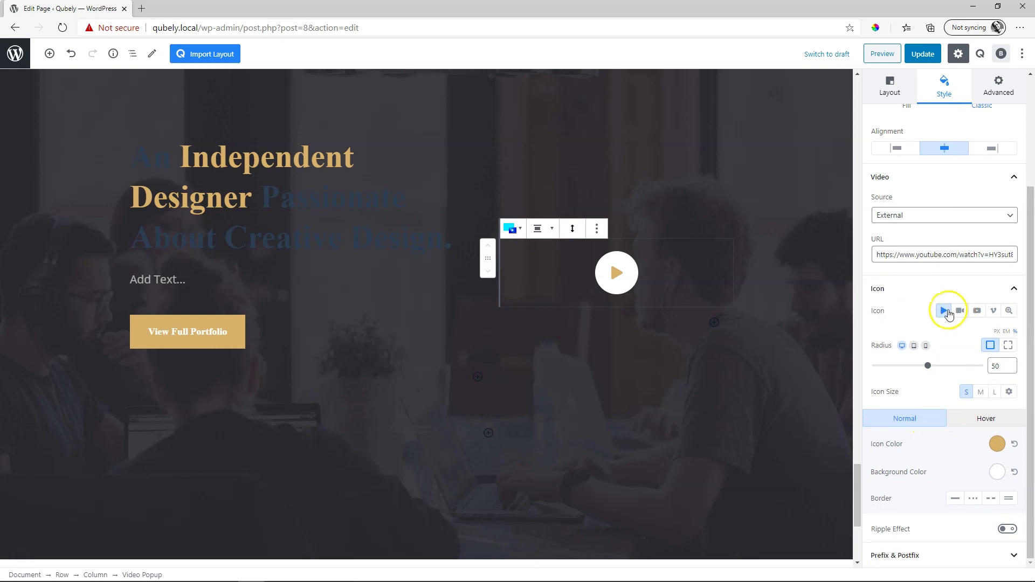
pyautogui.click(963, 311)
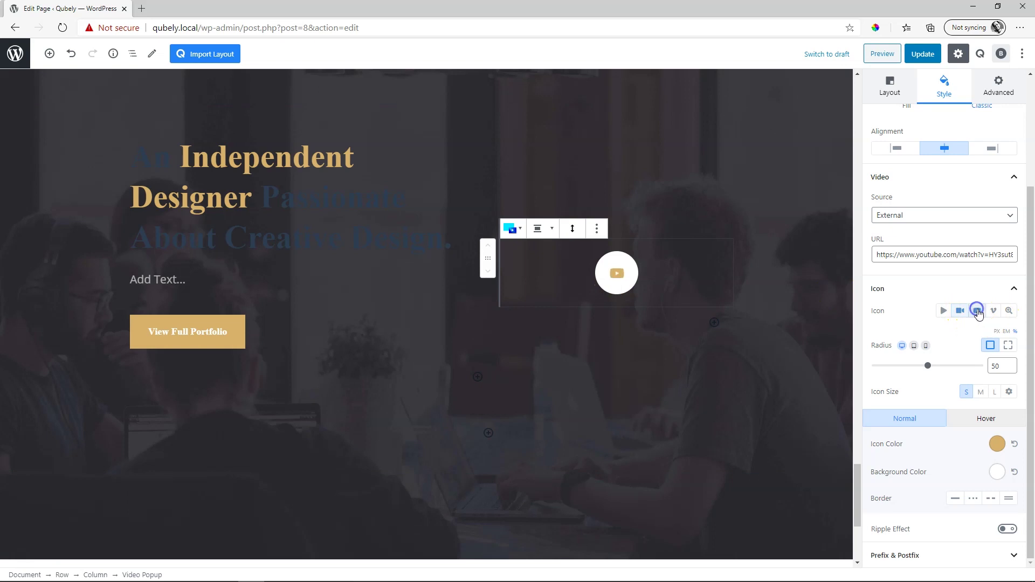
pyautogui.click(997, 313)
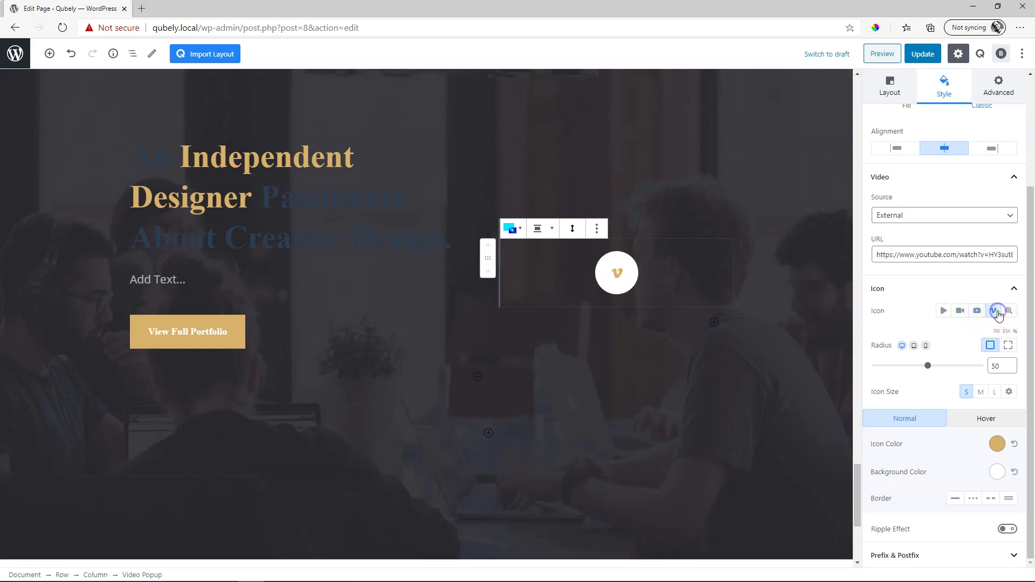
pyautogui.click(1008, 311)
pyautogui.click(584, 256)
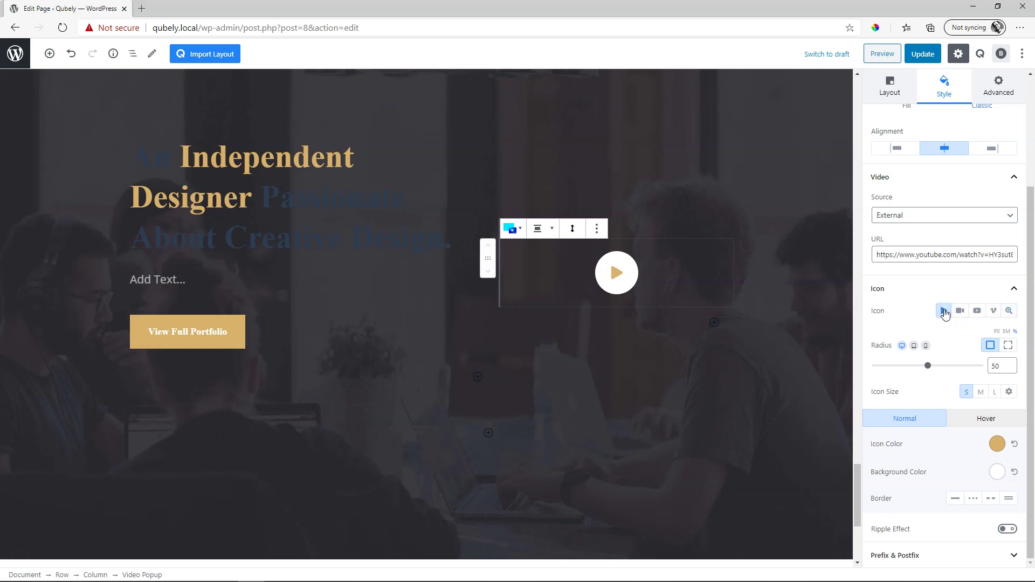
# Set the play icon size to M and leave the ripple effect off.
pyautogui.click(1030, 344)
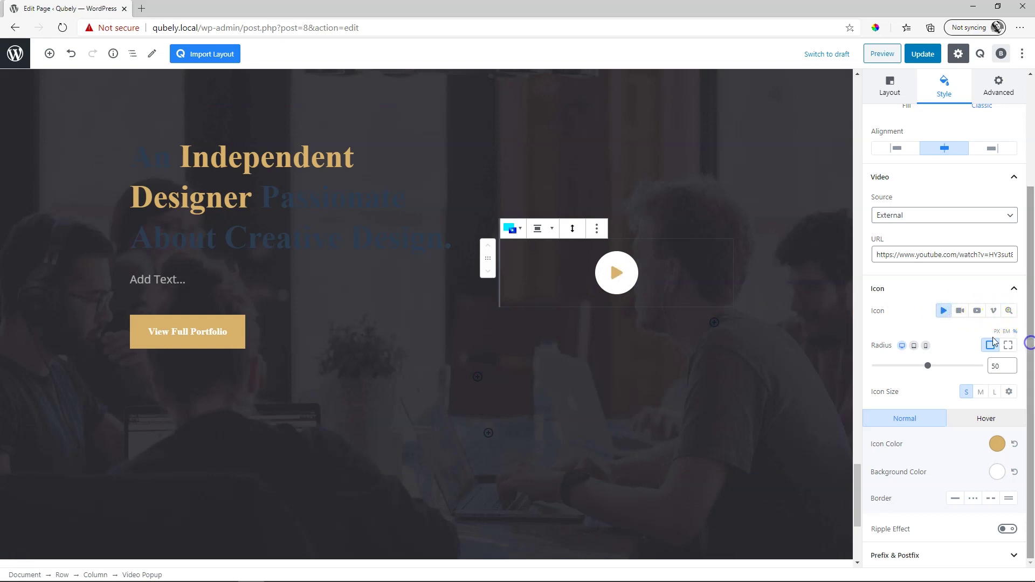
pyautogui.click(926, 362)
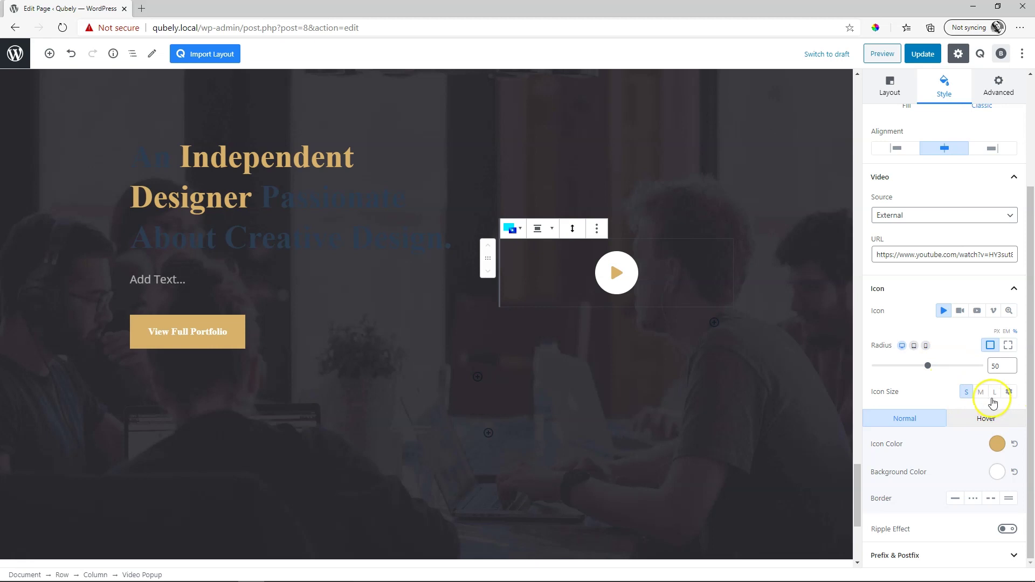
pyautogui.click(981, 392)
pyautogui.click(965, 392)
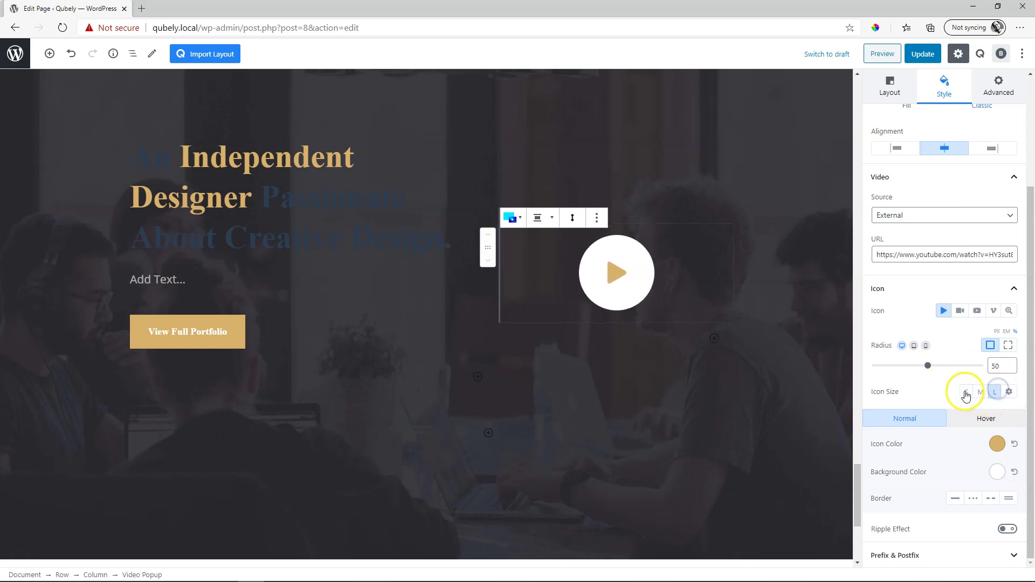
pyautogui.click(981, 392)
pyautogui.click(1031, 372)
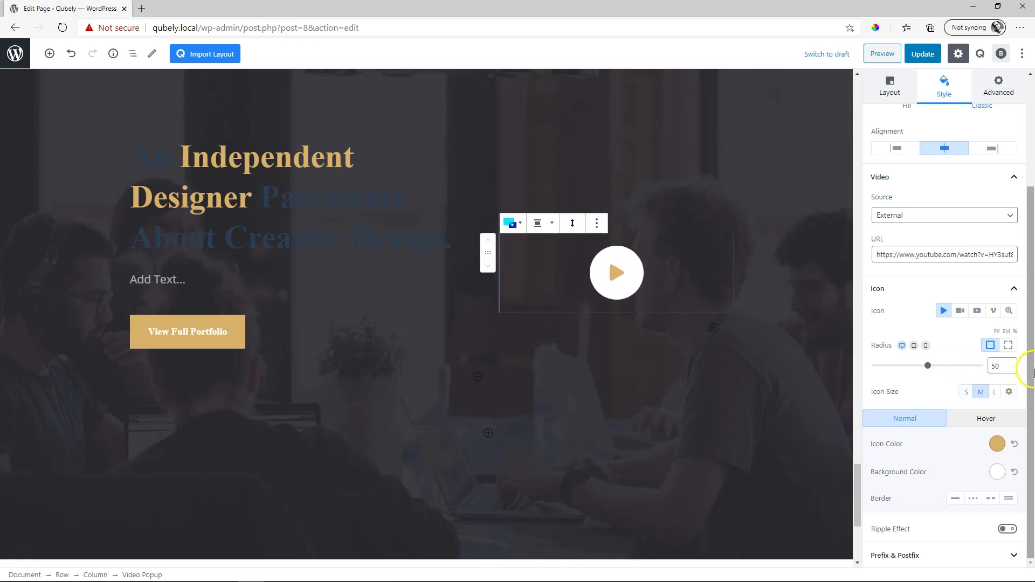
pyautogui.click(1007, 529)
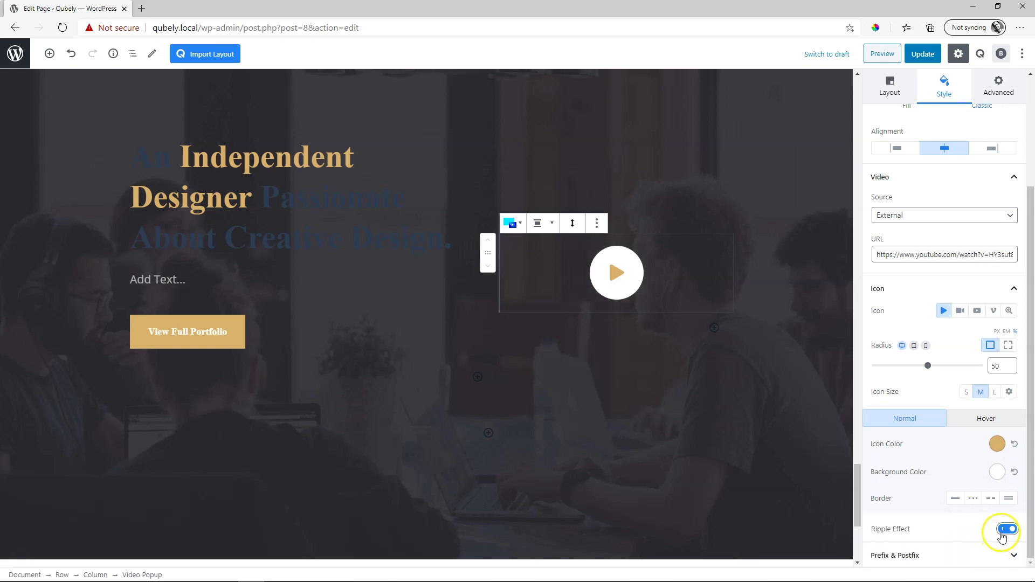
pyautogui.click(1006, 530)
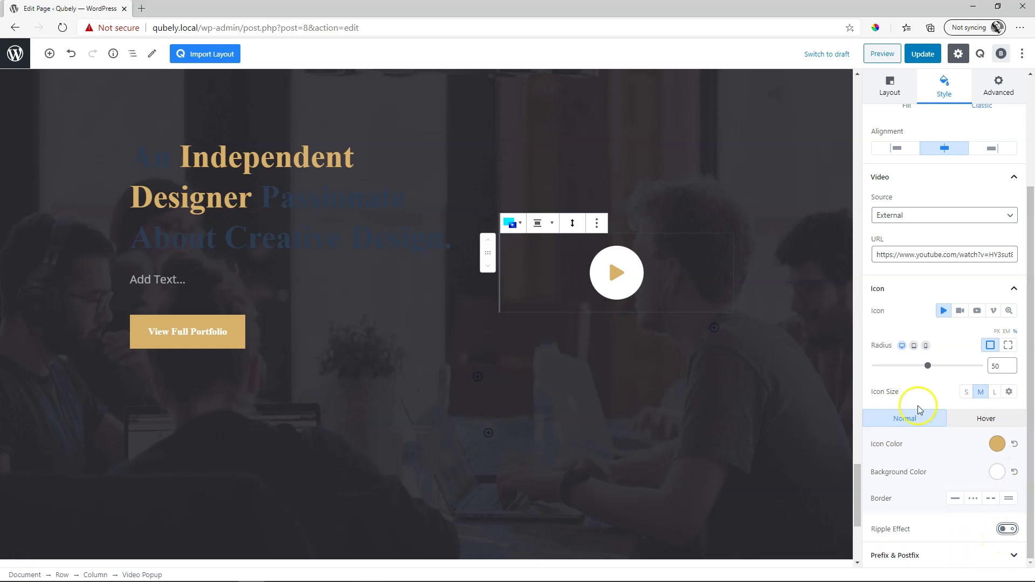
pyautogui.scroll(3, 925, 394)
# Add prefix 'click' and postfix 'here' with spacing 21 and custom typography enabled.
pyautogui.click(929, 323)
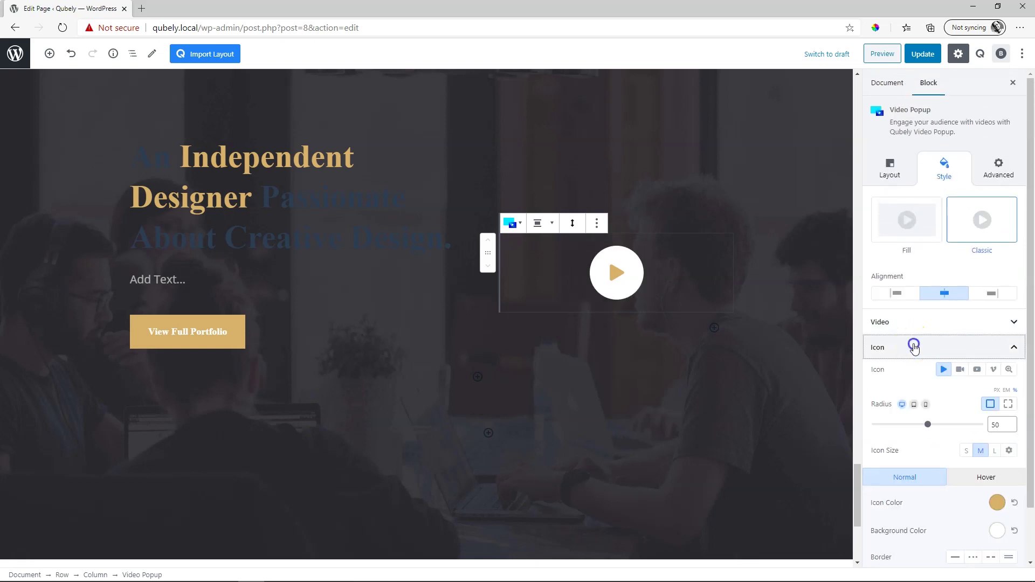
pyautogui.click(914, 345)
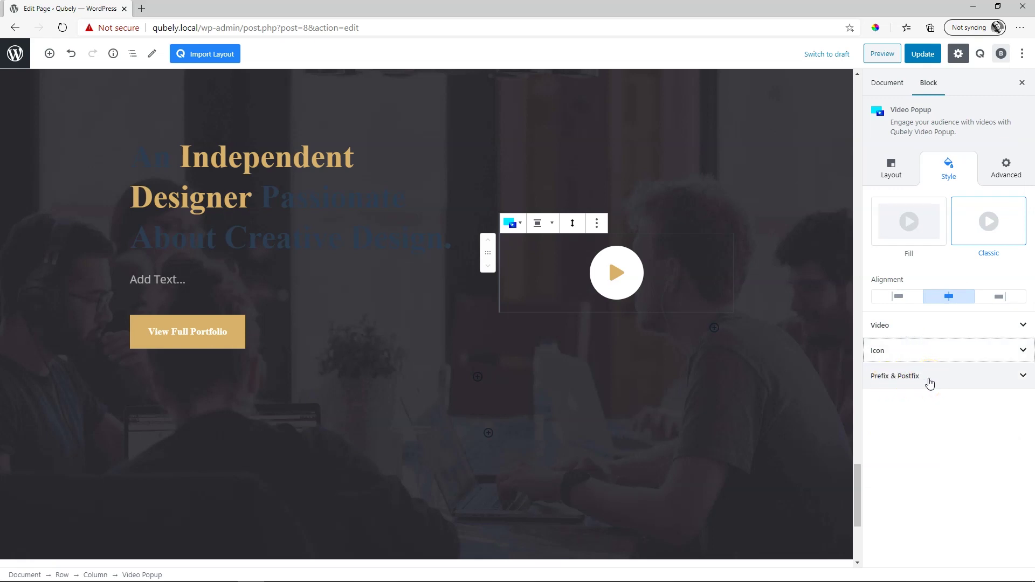
pyautogui.click(929, 377)
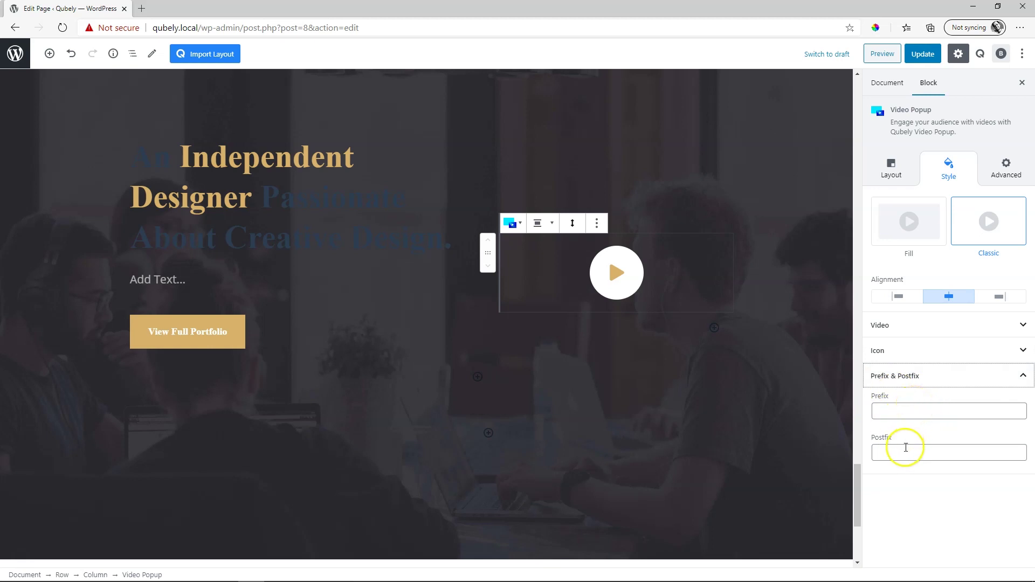
pyautogui.click(908, 405)
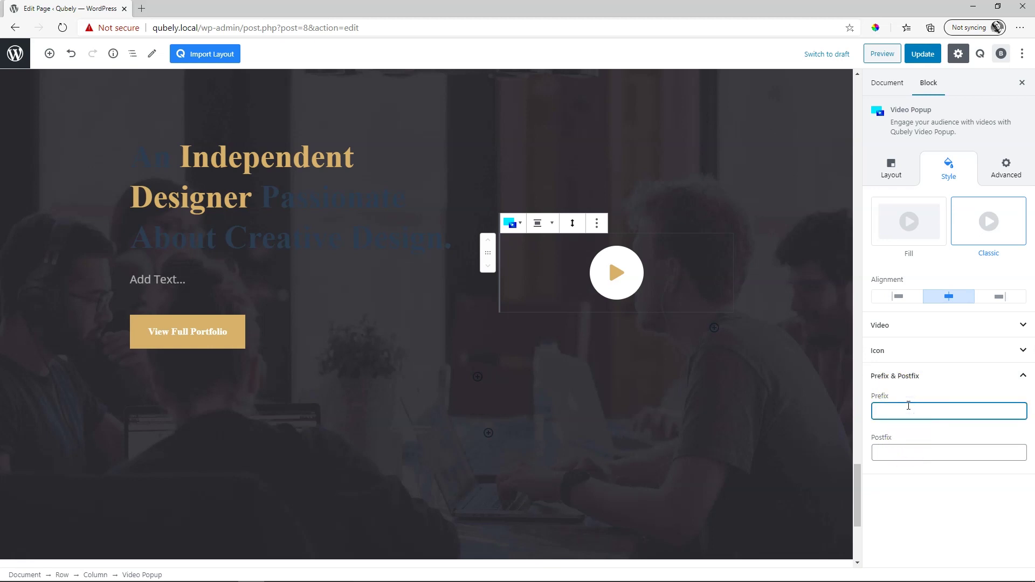
pyautogui.write('click')
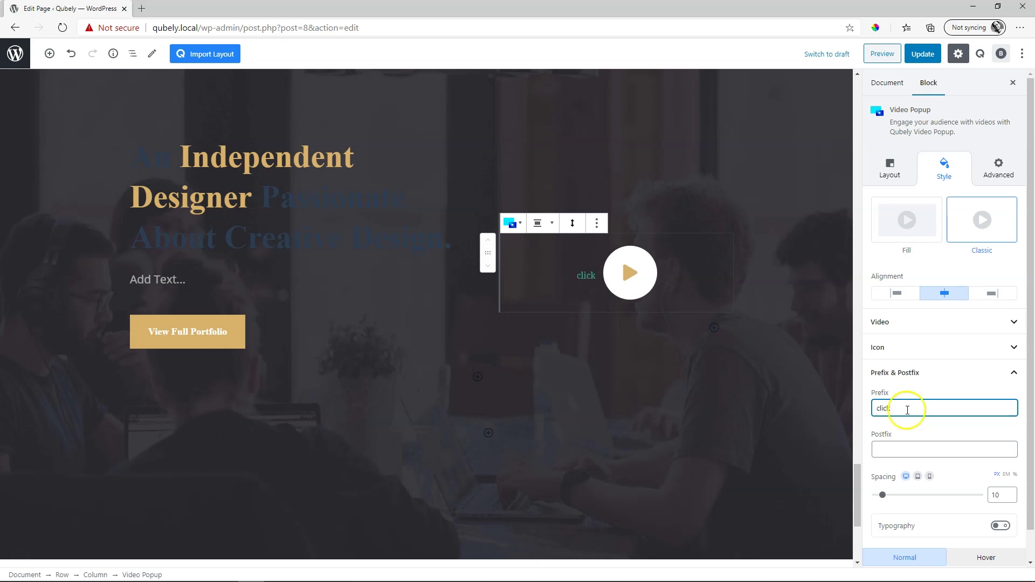
pyautogui.click(912, 451)
pyautogui.write('here')
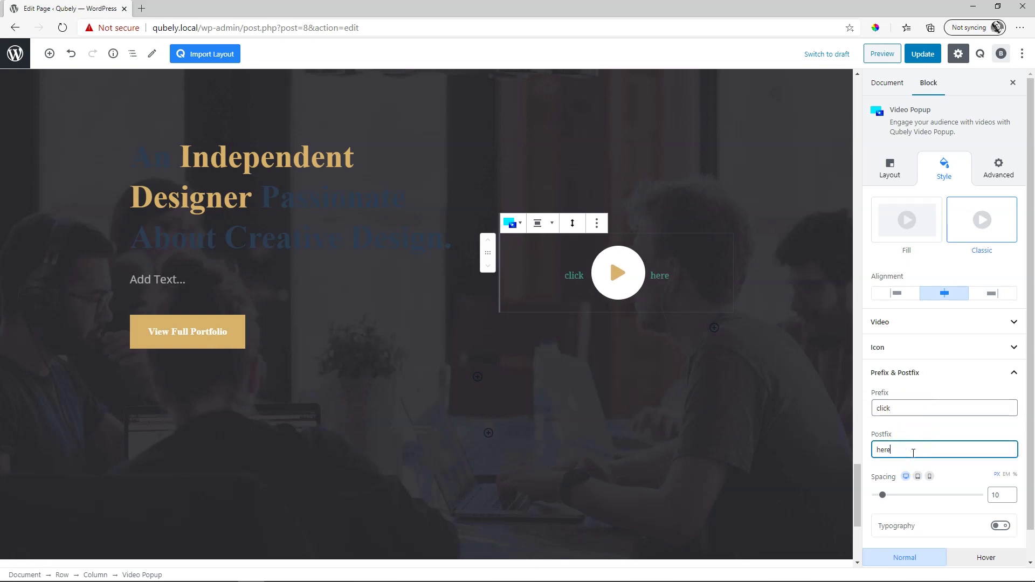
pyautogui.click(883, 495)
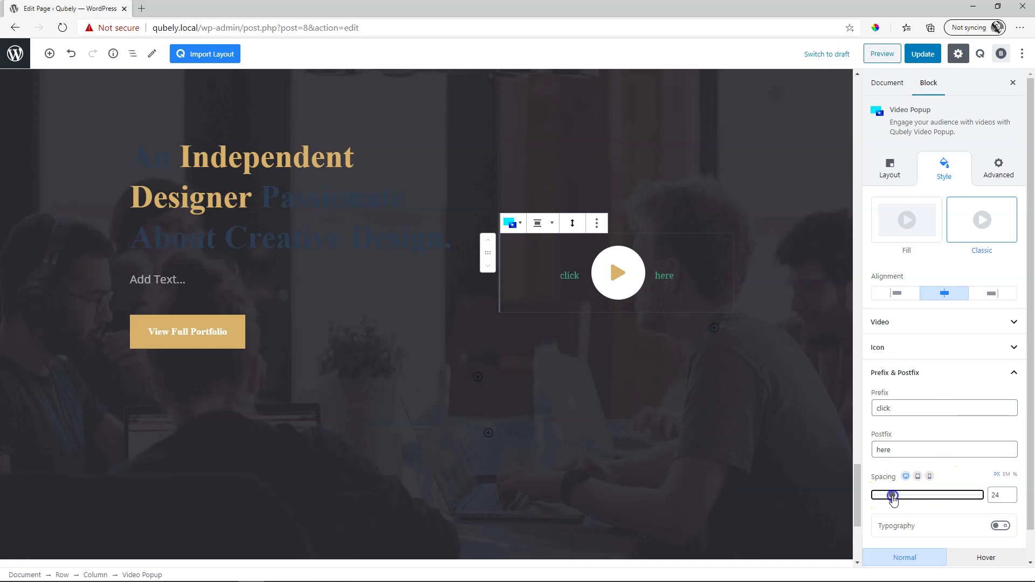
pyautogui.moveTo(883, 495); pyautogui.dragTo(890, 494)
pyautogui.click(1001, 526)
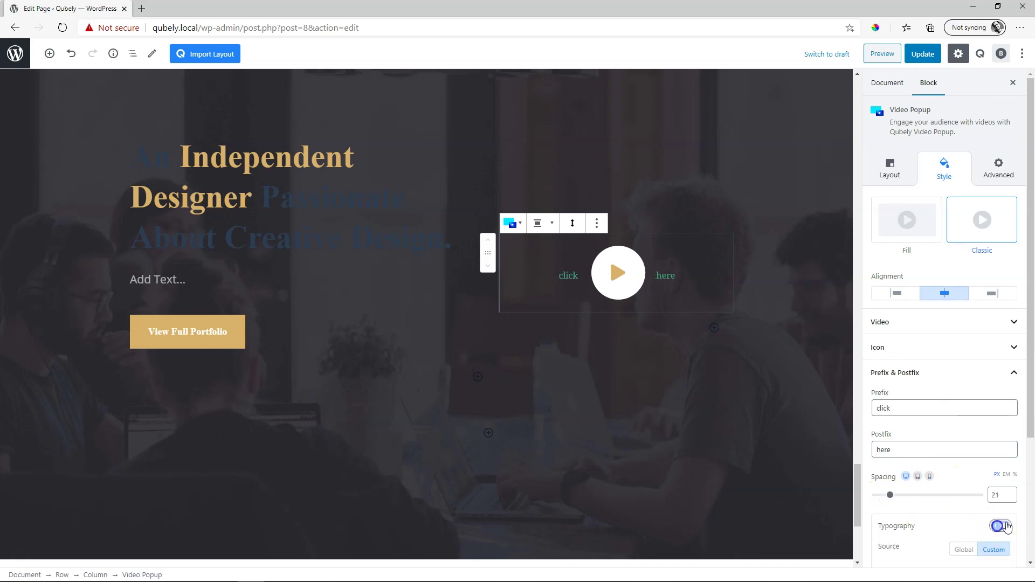
# Delete the 'click' prefix and 'here' postfix text.
pyautogui.scroll(-3, 1033, 429)
pyautogui.scroll(3, 1032, 430)
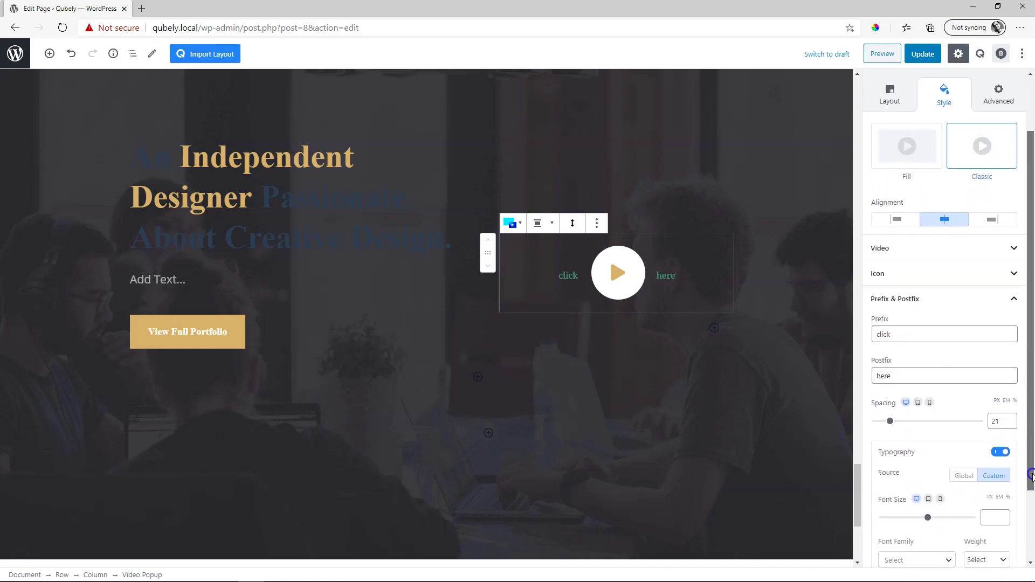
pyautogui.click(921, 408)
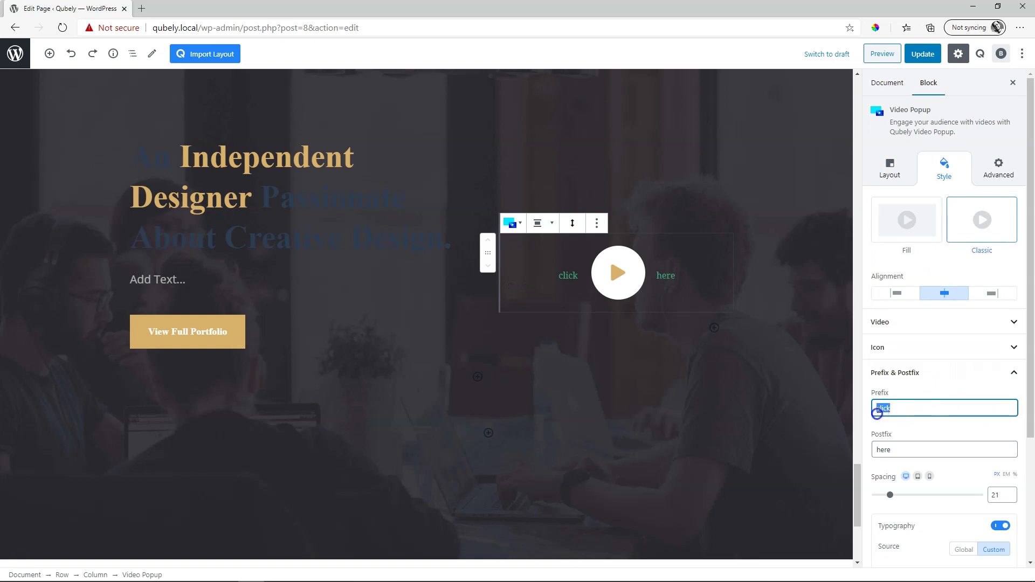
pyautogui.press('BackSpace')
pyautogui.doubleClick(878, 448)
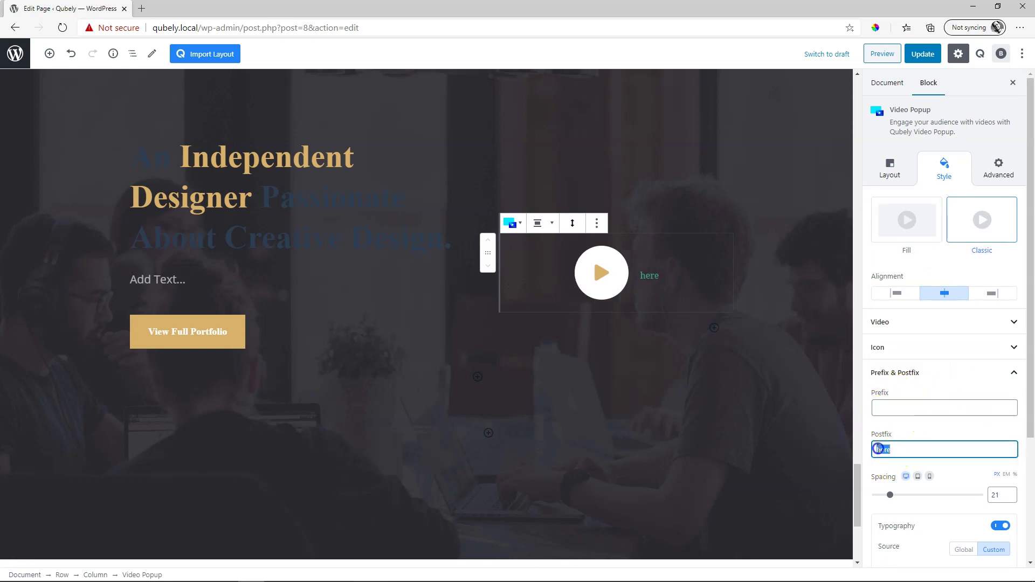
pyautogui.press('BackSpace')
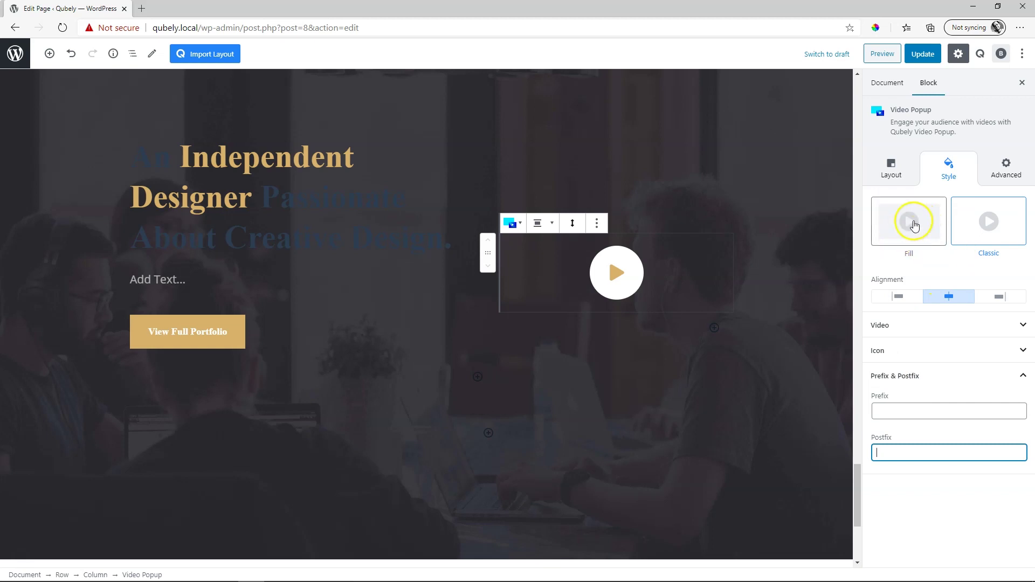
# Switch the video popup to Fill style and reduce its height to 573.
pyautogui.click(914, 223)
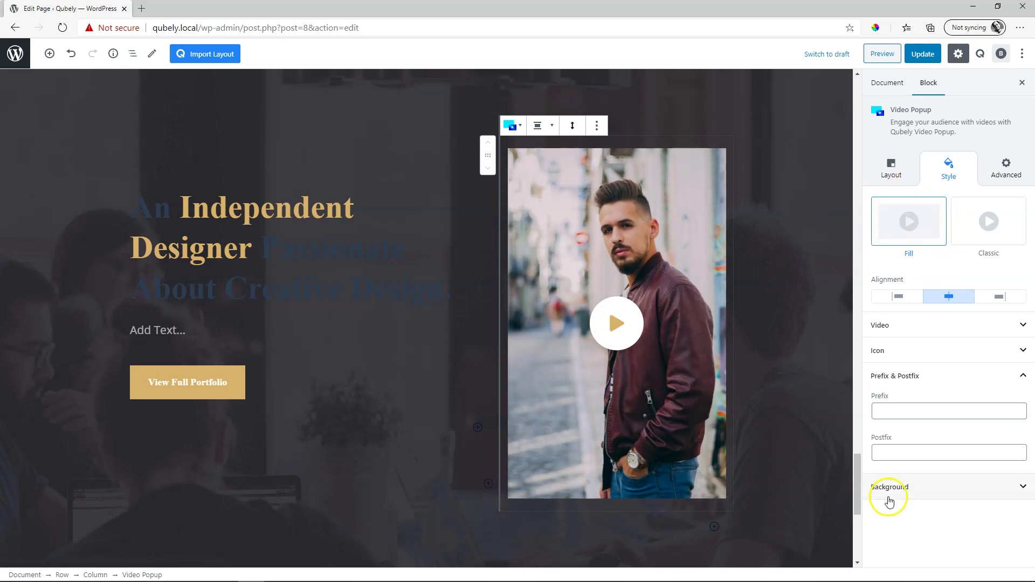
pyautogui.click(900, 490)
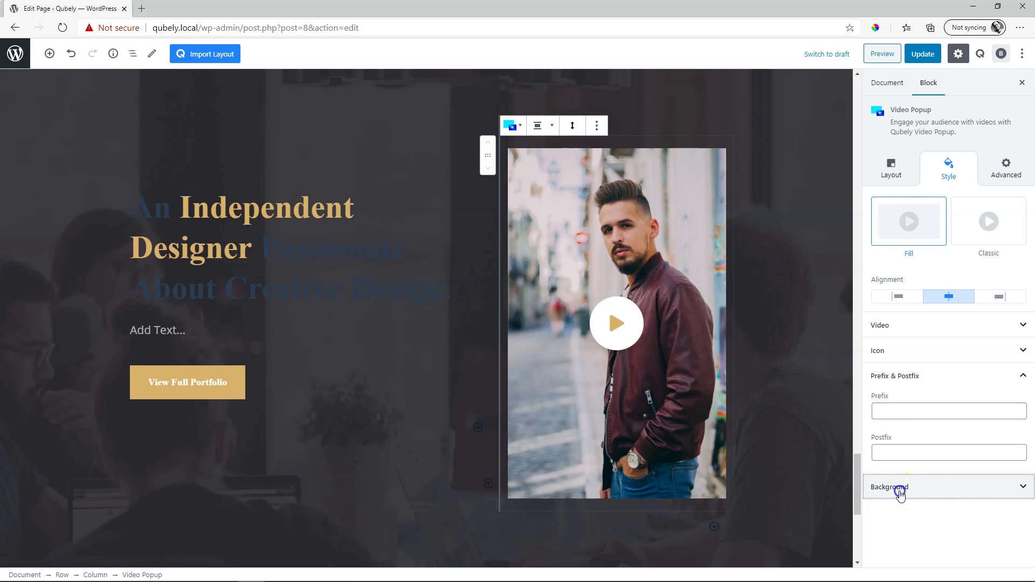
pyautogui.moveTo(927, 150)
pyautogui.mouseDown()
pyautogui.moveTo(882, 152)
pyautogui.moveTo(920, 151)
pyautogui.mouseUp()
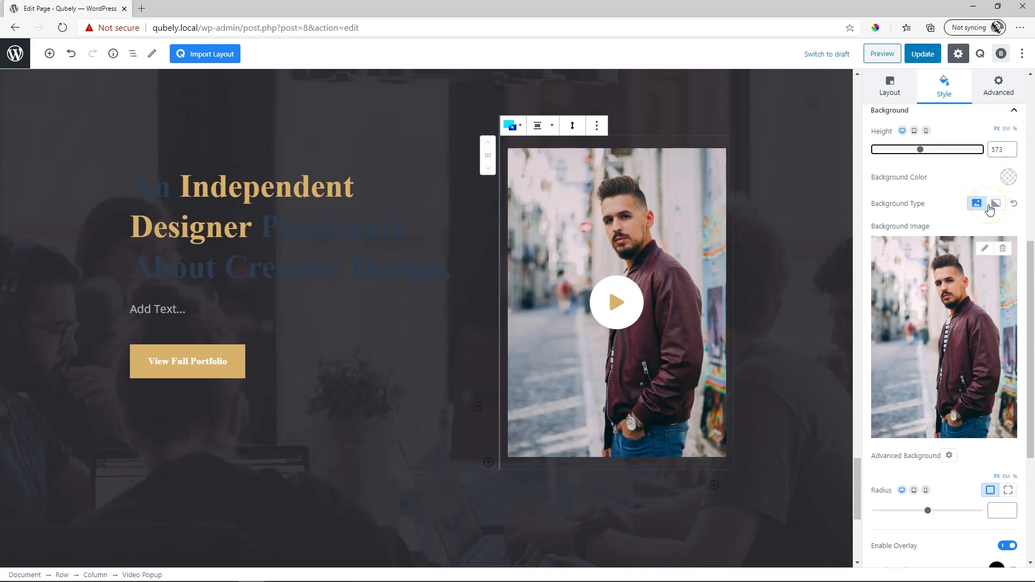
# Clear the background image and set a light grey background colour.
pyautogui.click(989, 209)
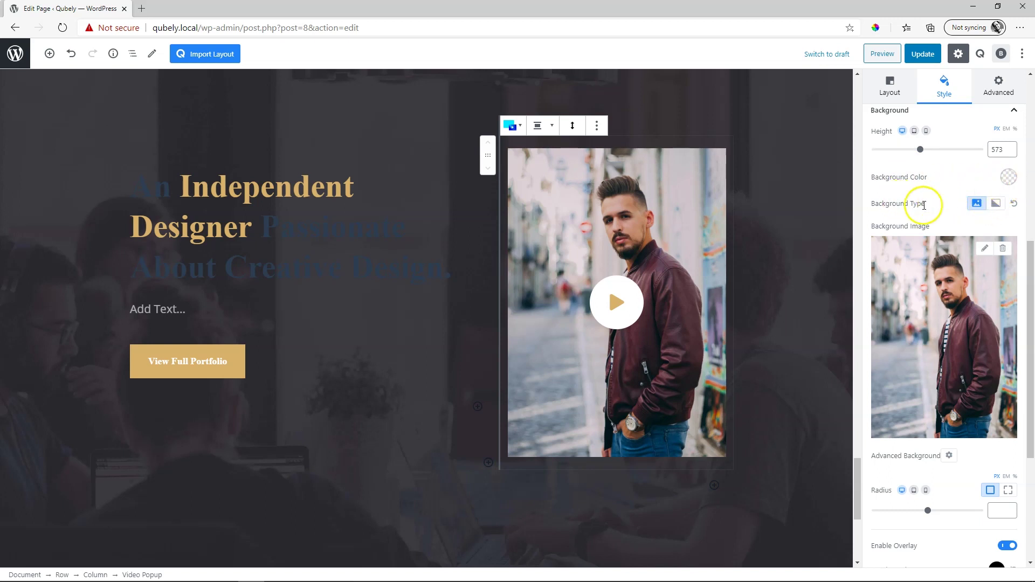
pyautogui.click(1013, 205)
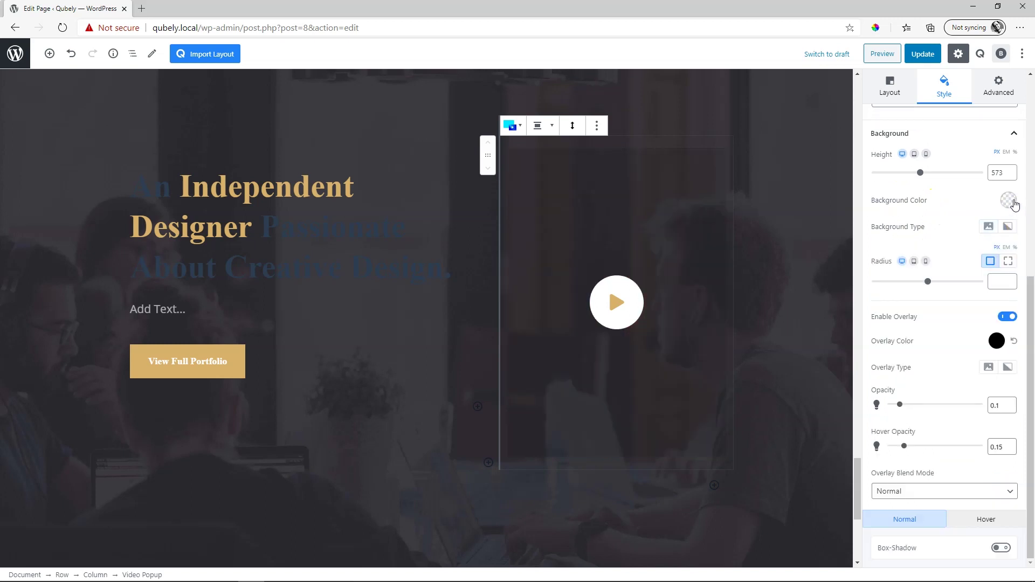
pyautogui.click(1009, 201)
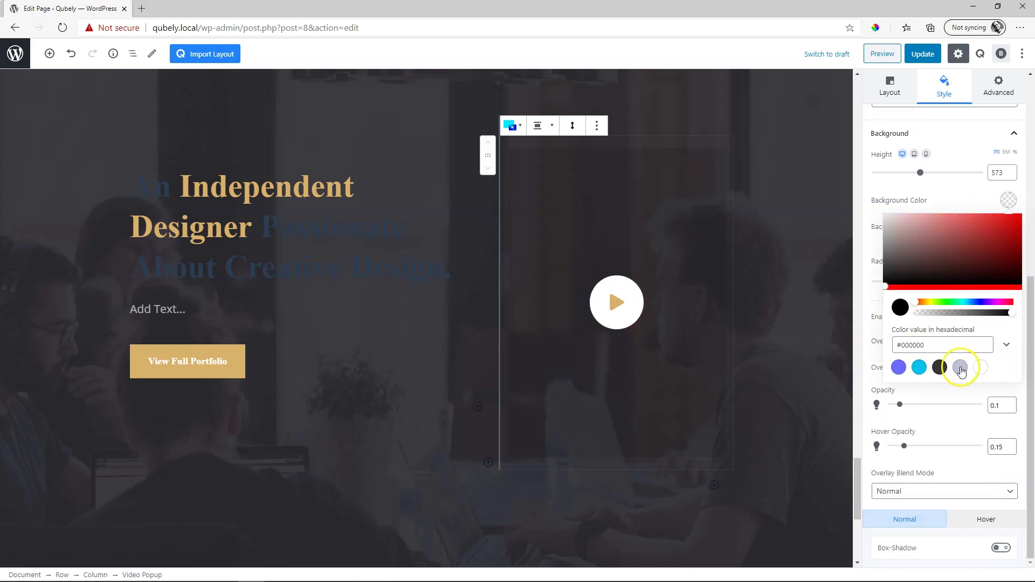
pyautogui.click(960, 367)
pyautogui.click(995, 203)
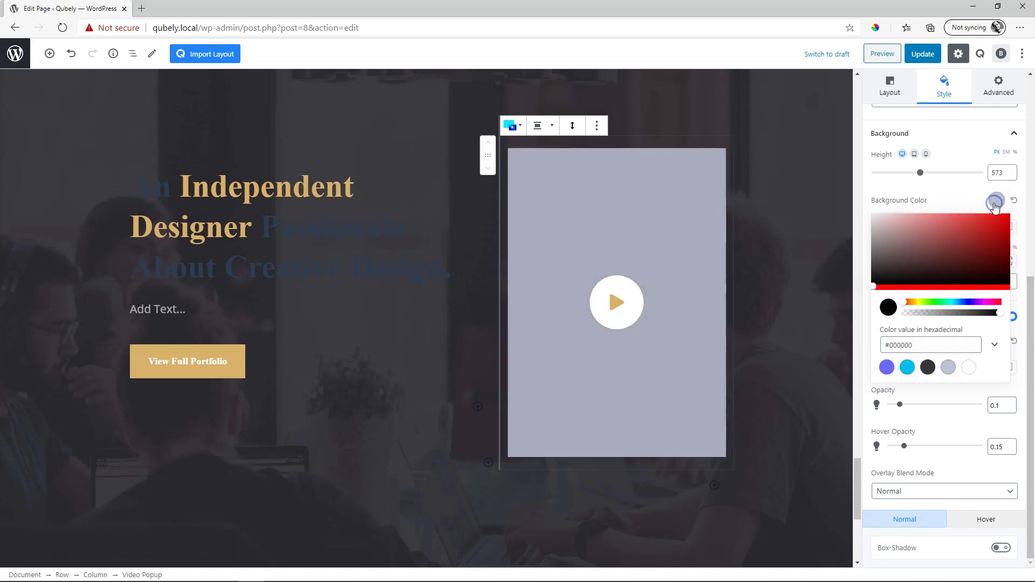
pyautogui.click(950, 200)
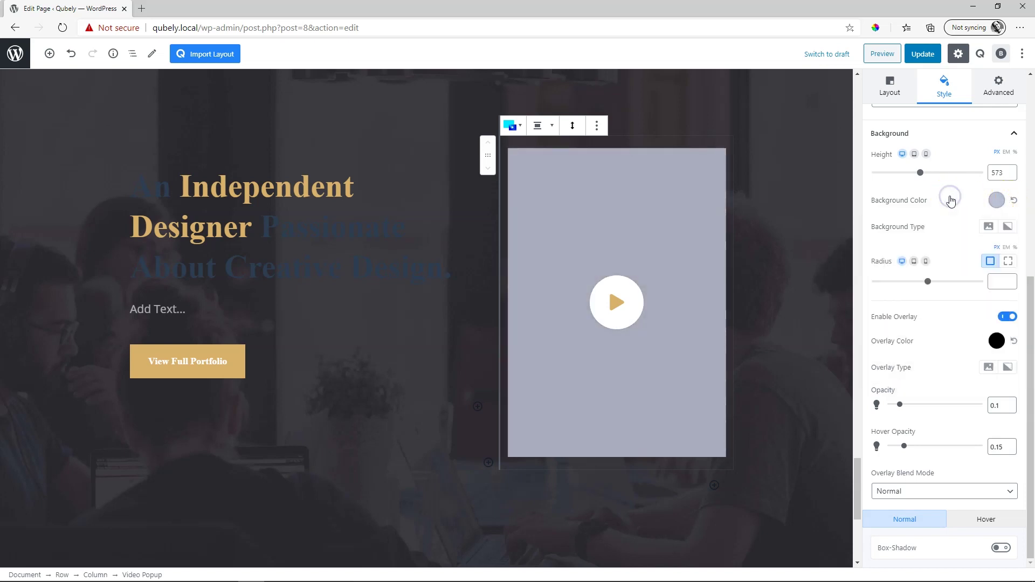
# Restore the portrait photo as the image background and review its advanced options.
pyautogui.click(988, 227)
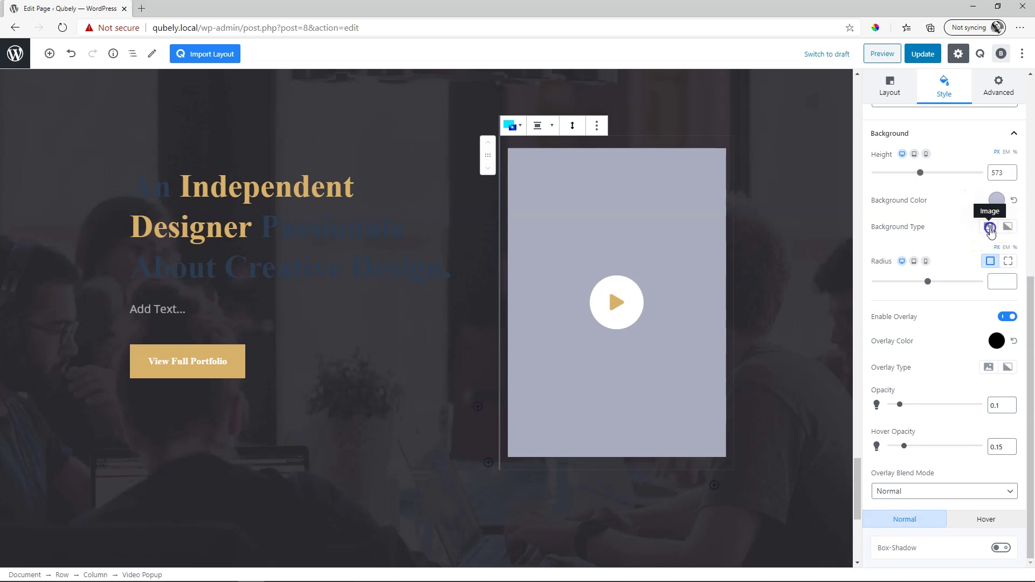
pyautogui.click(997, 181)
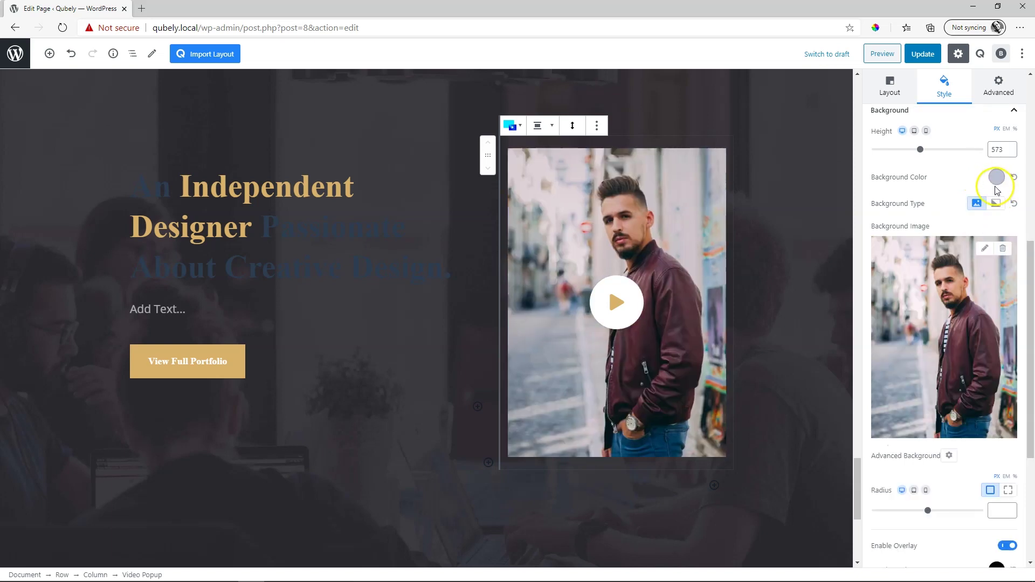
pyautogui.scroll(-2, 965, 323)
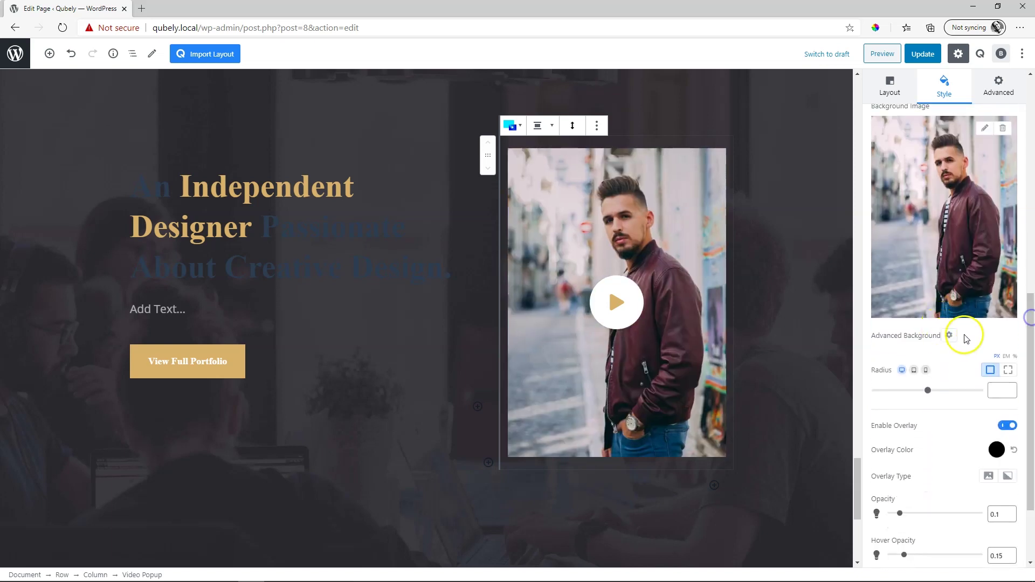
pyautogui.click(949, 335)
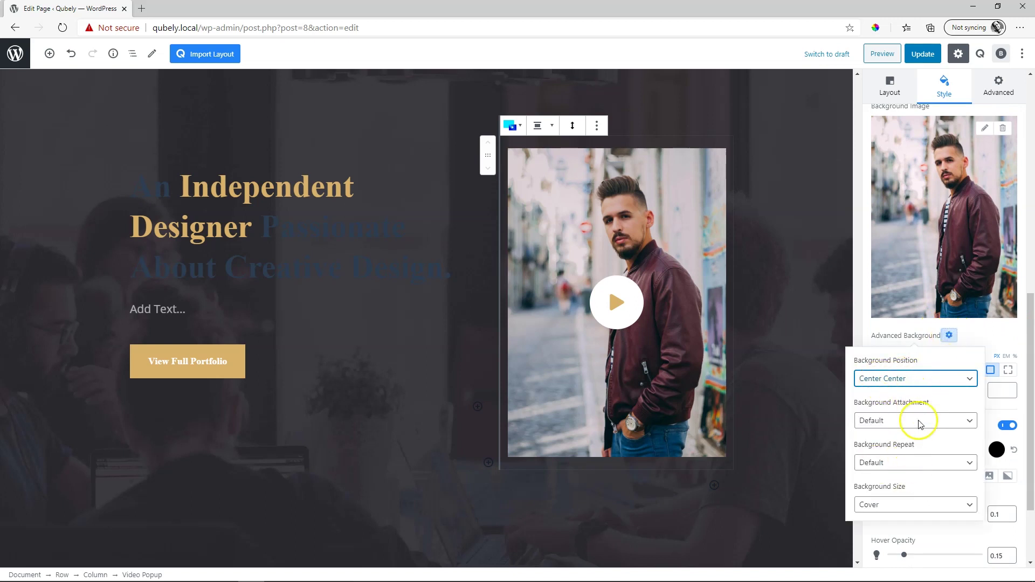
pyautogui.click(949, 335)
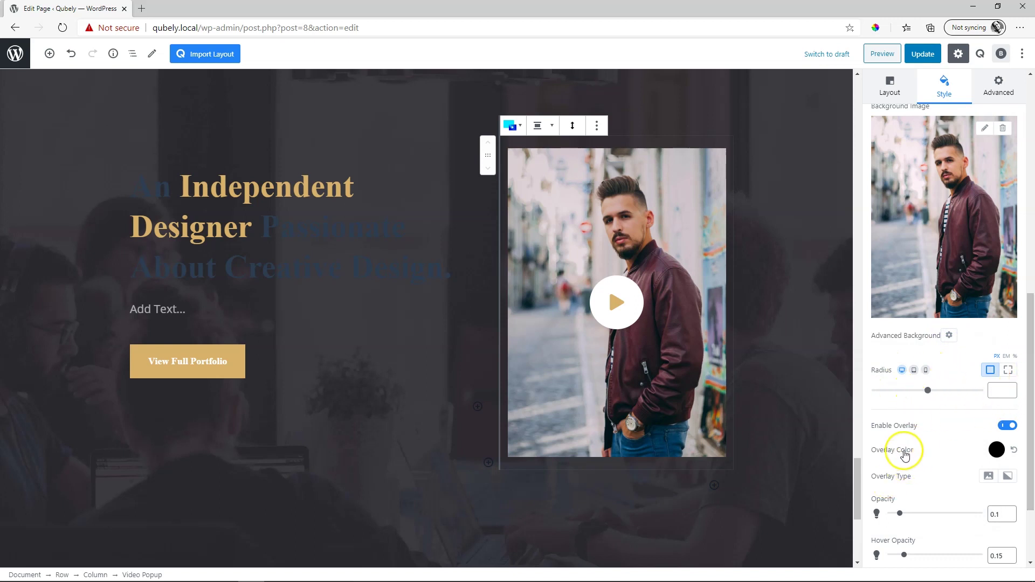
pyautogui.scroll(-2, 1032, 424)
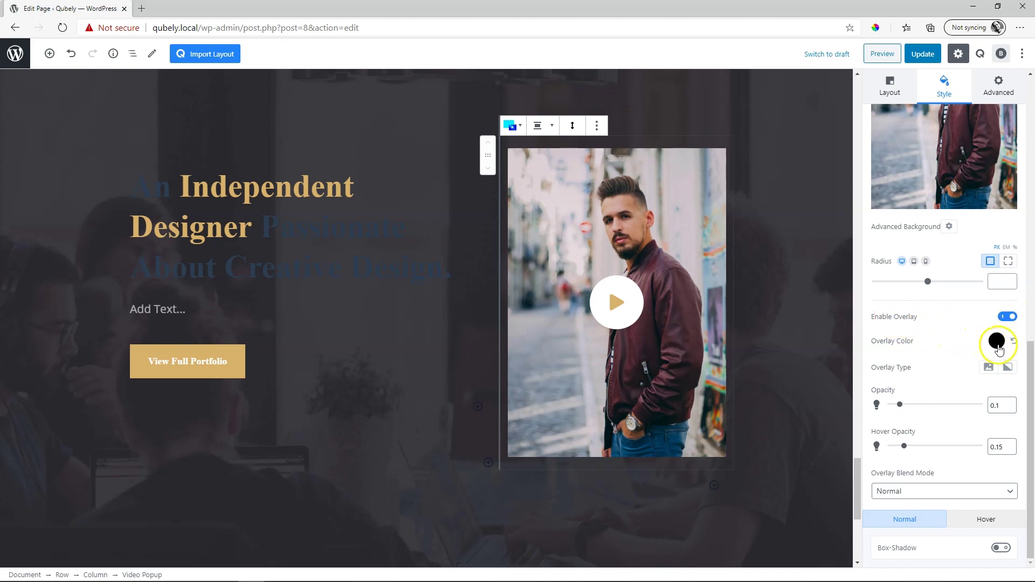
# Give the overlay the purple preset colour at 0.53 opacity.
pyautogui.click(996, 341)
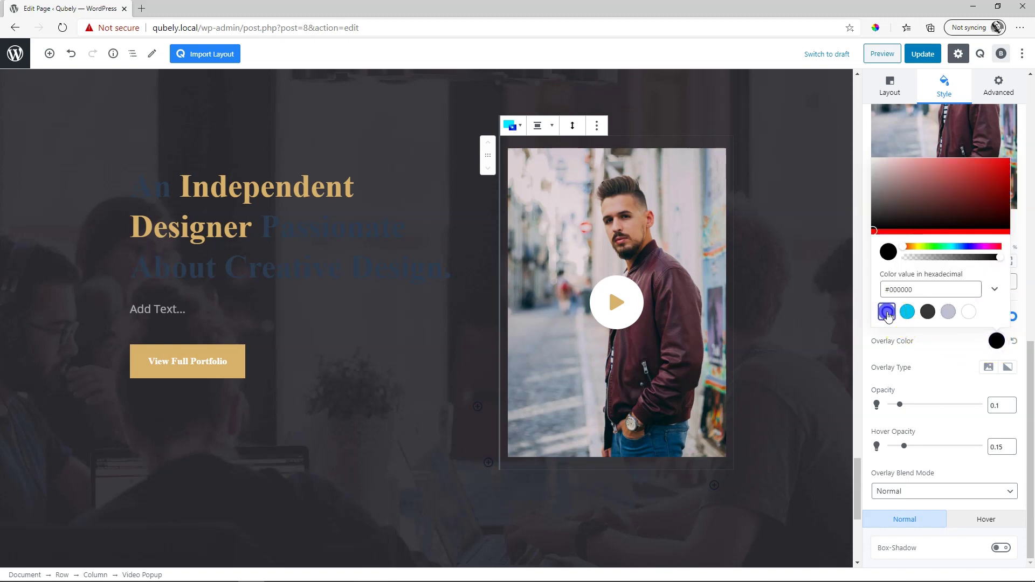
pyautogui.click(886, 313)
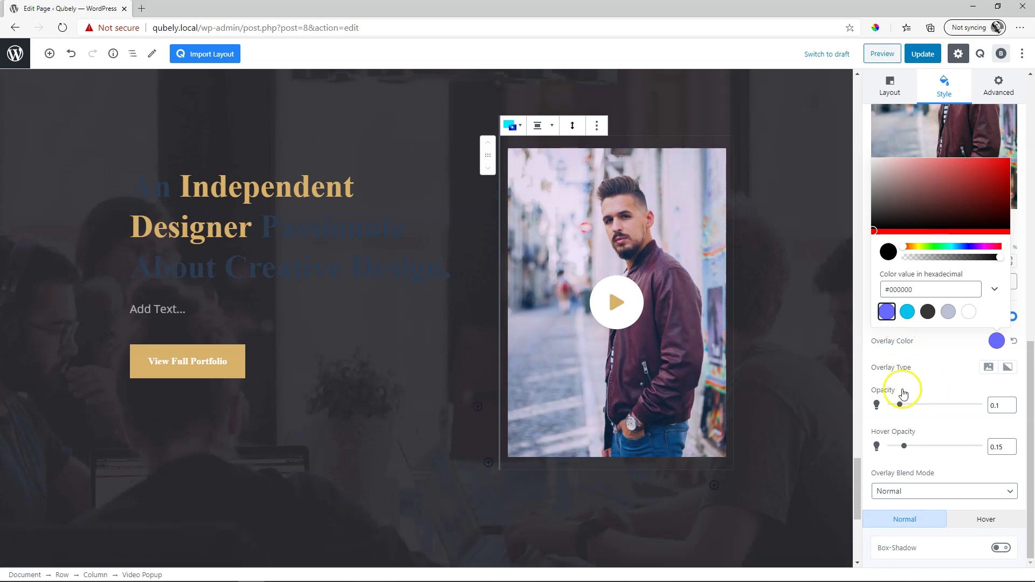
pyautogui.moveTo(899, 405); pyautogui.dragTo(938, 408)
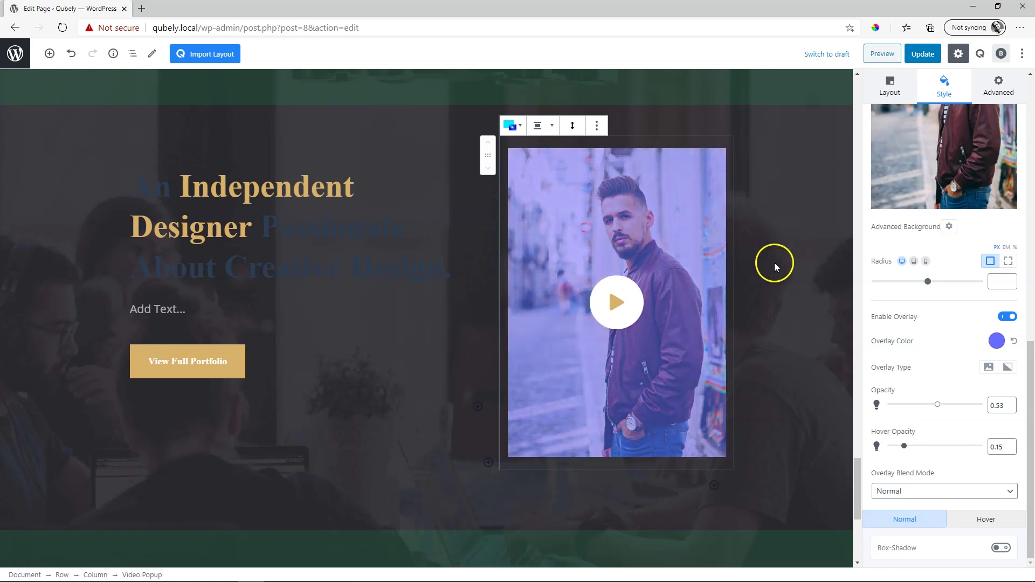
# Update the page, then play and pause the designer-section video in the preview lightbox.
pyautogui.click(922, 54)
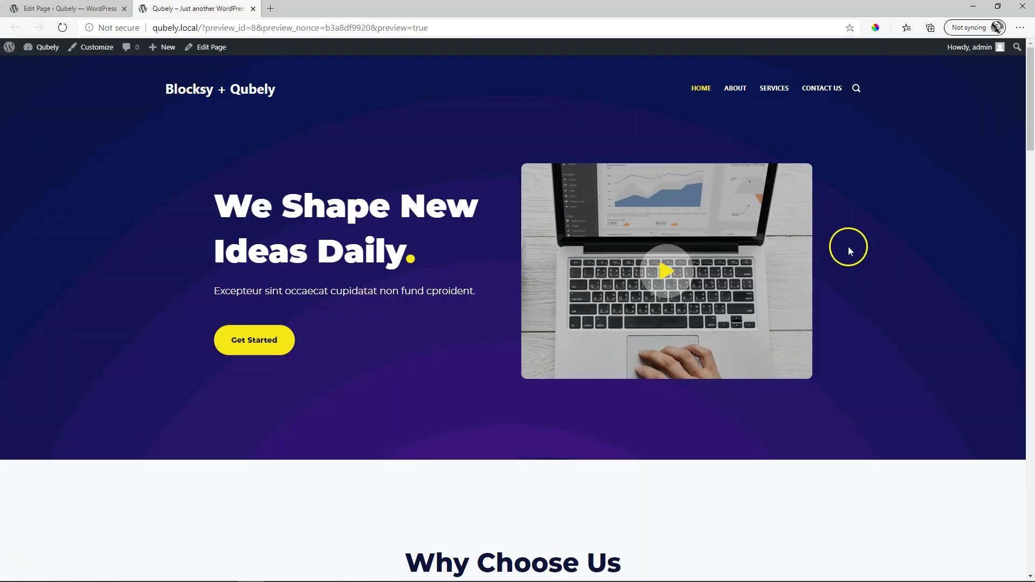
pyautogui.scroll(-20, 849, 249)
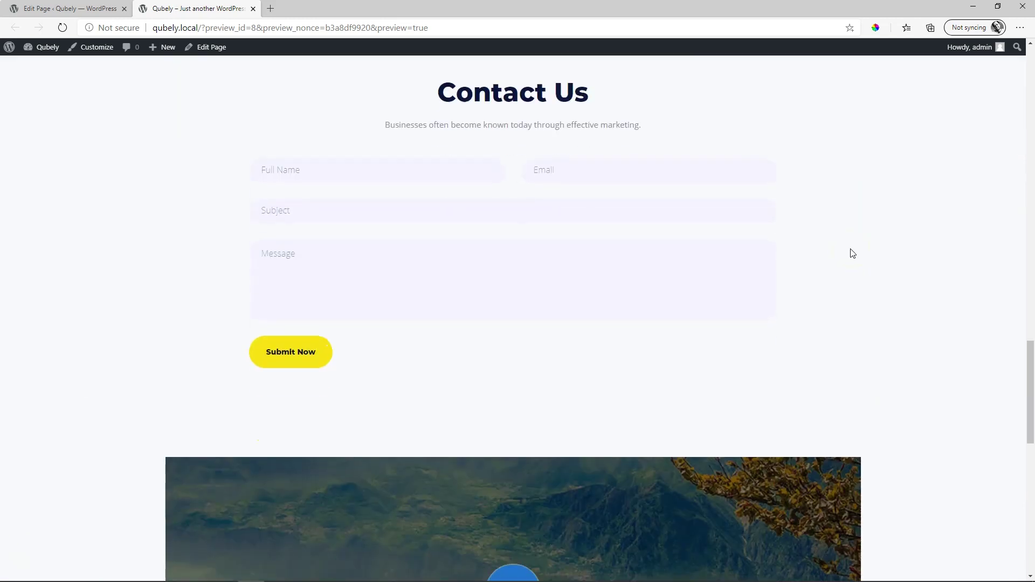
pyautogui.scroll(-5, 850, 250)
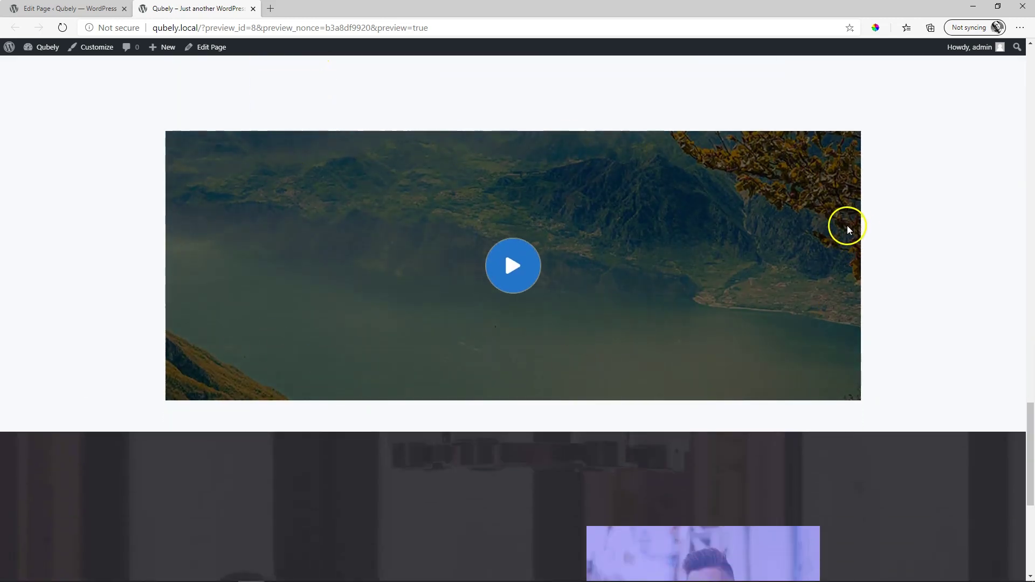
pyautogui.scroll(-5, 937, 234)
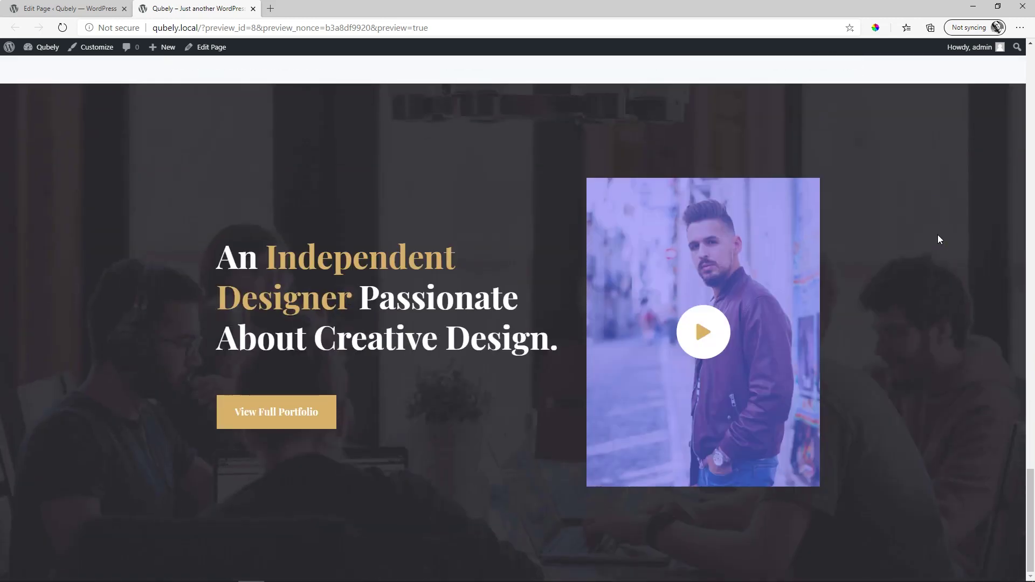
pyautogui.click(700, 331)
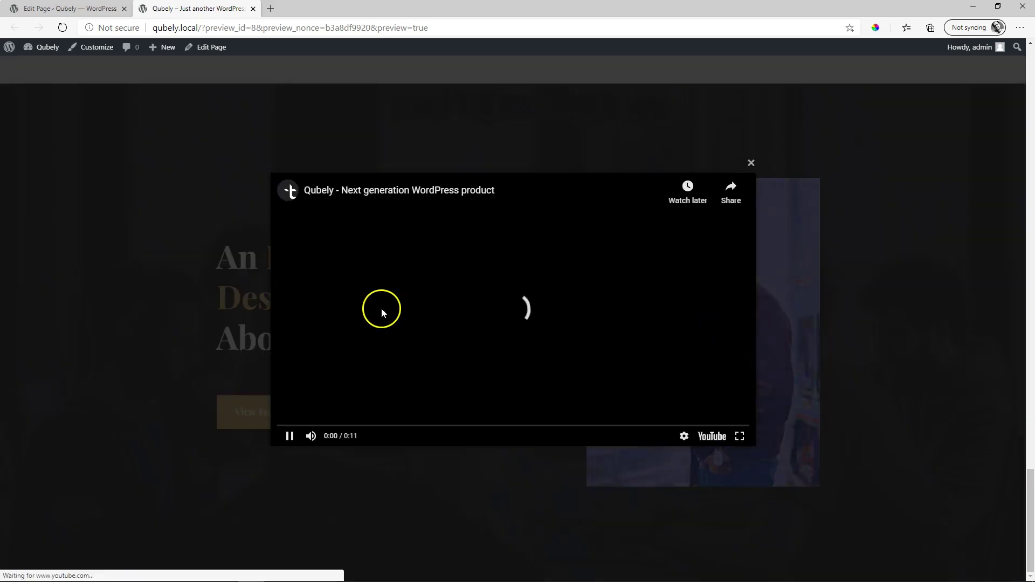
pyautogui.click(288, 435)
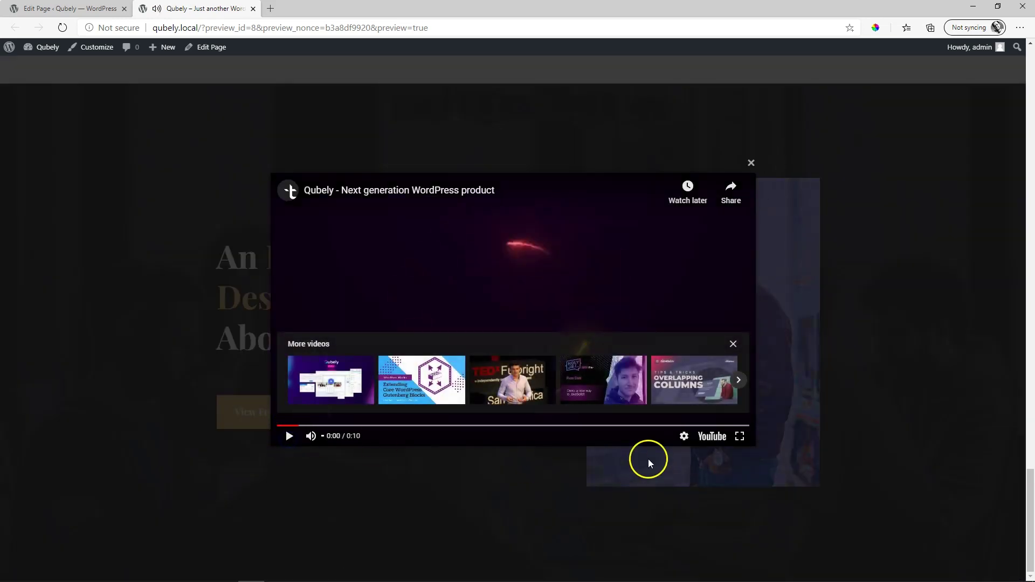